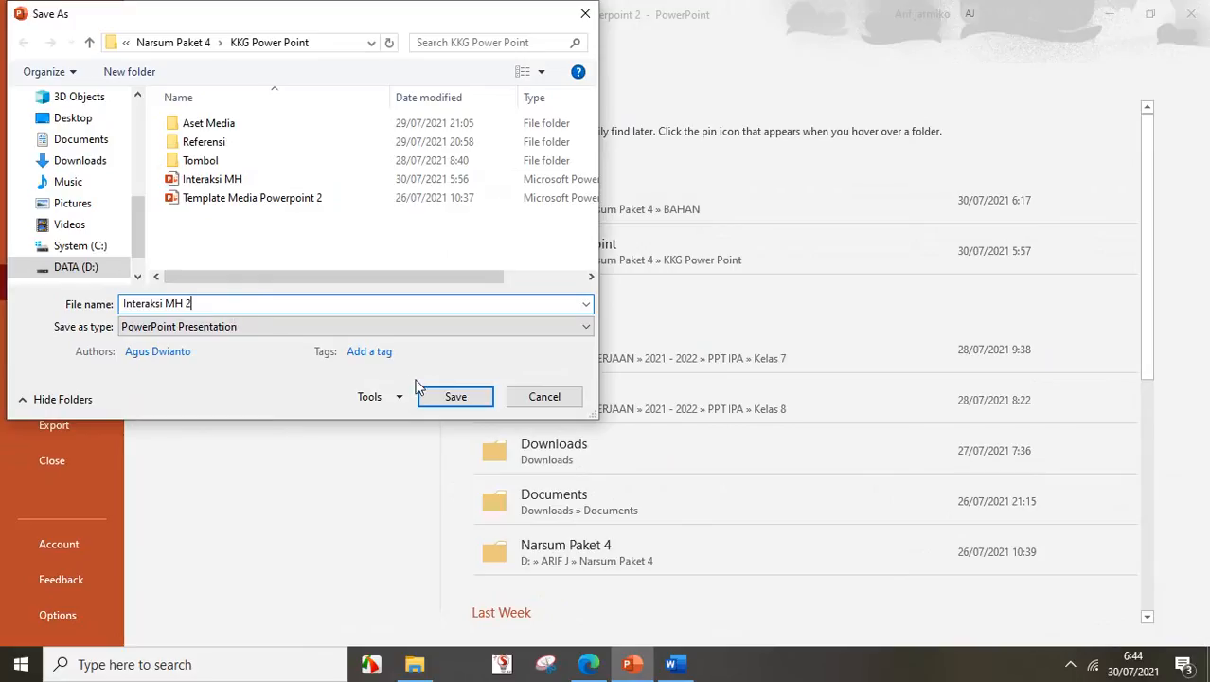
- Save the deck as 'Interaksi MH 2' in the KKG Power Point folder
left_click(441, 396)
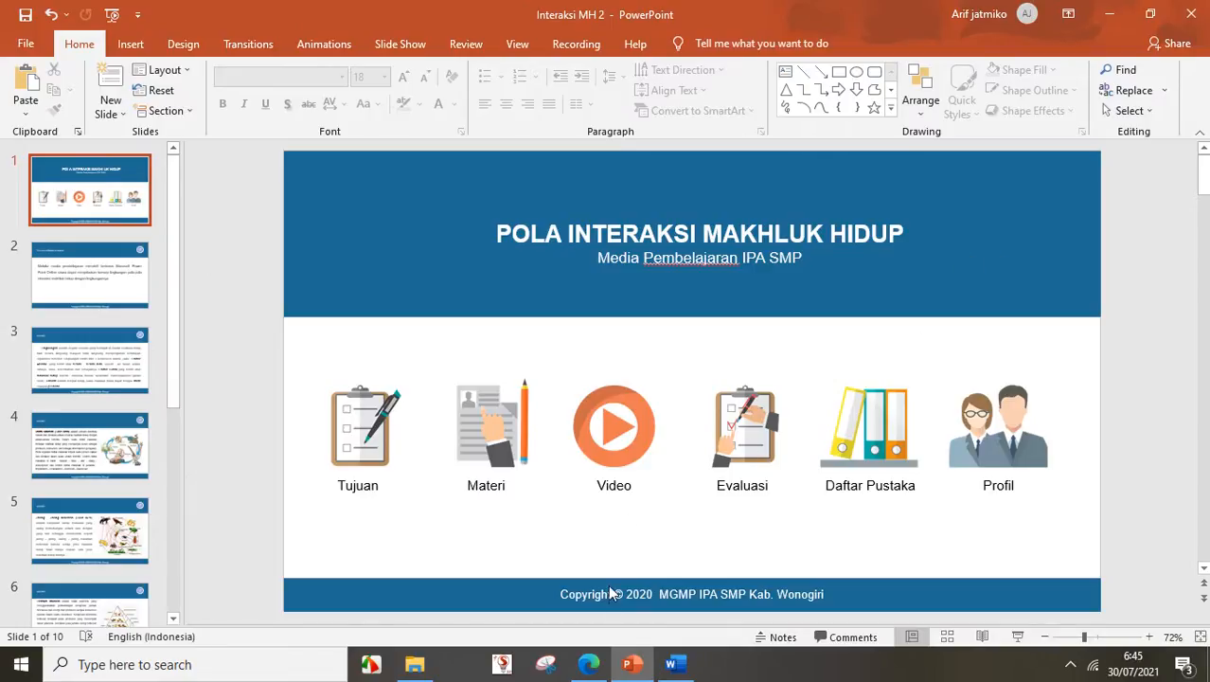
mouse_move(630, 669)
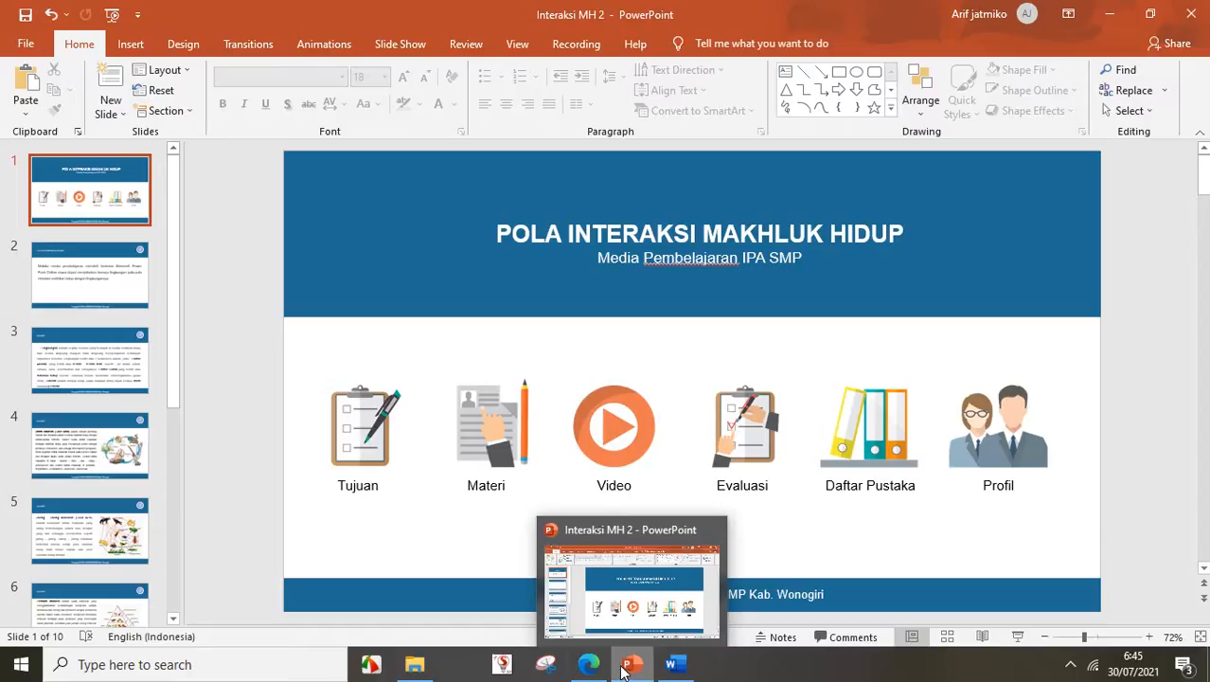
mouse_move(591, 671)
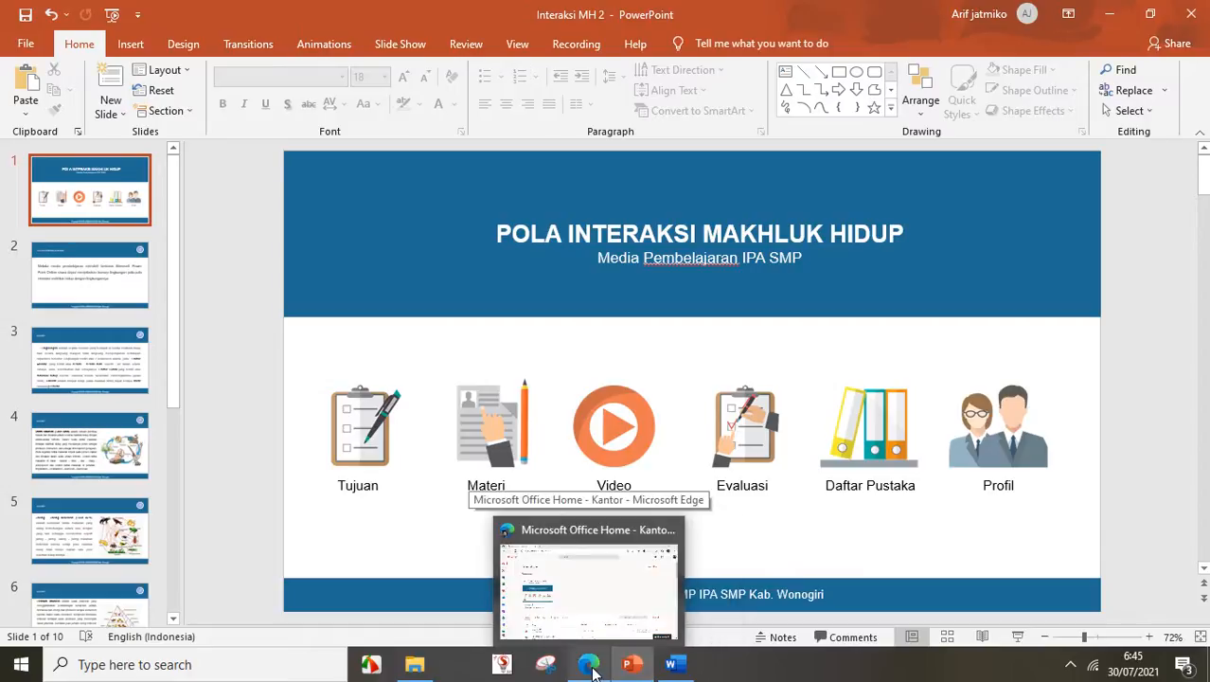
- Switch to the Office Home browser window, check the signed-in account, and list all Office apps
left_click(591, 670)
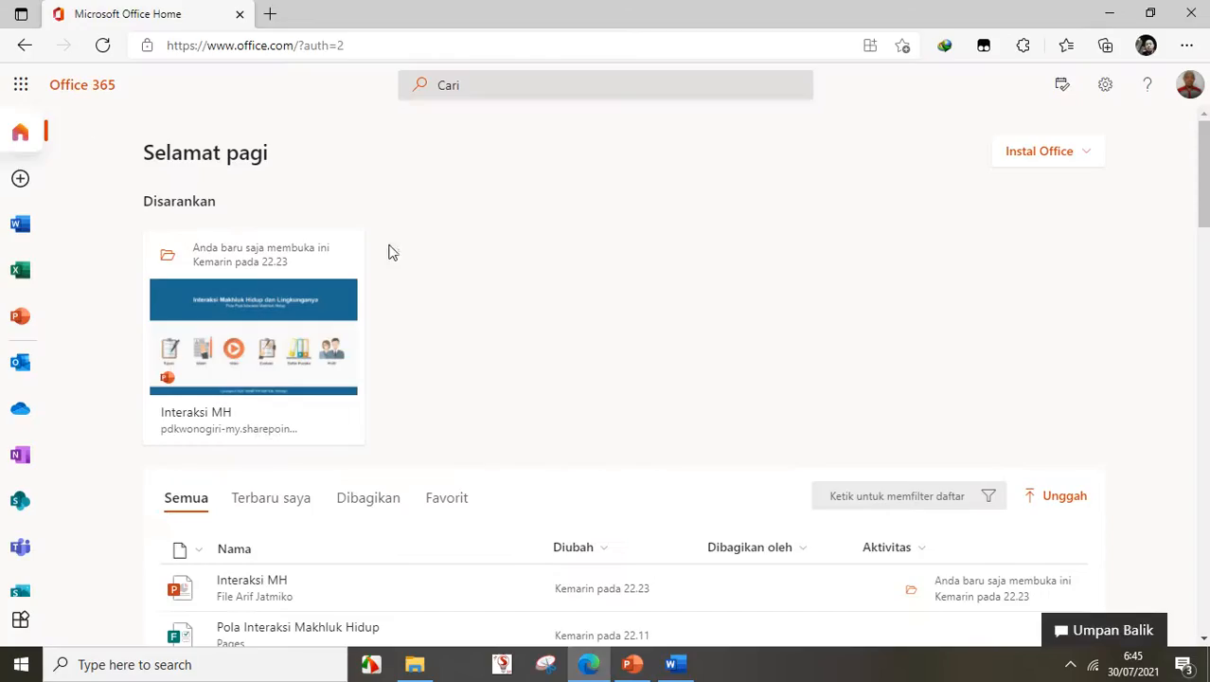
left_click(1190, 91)
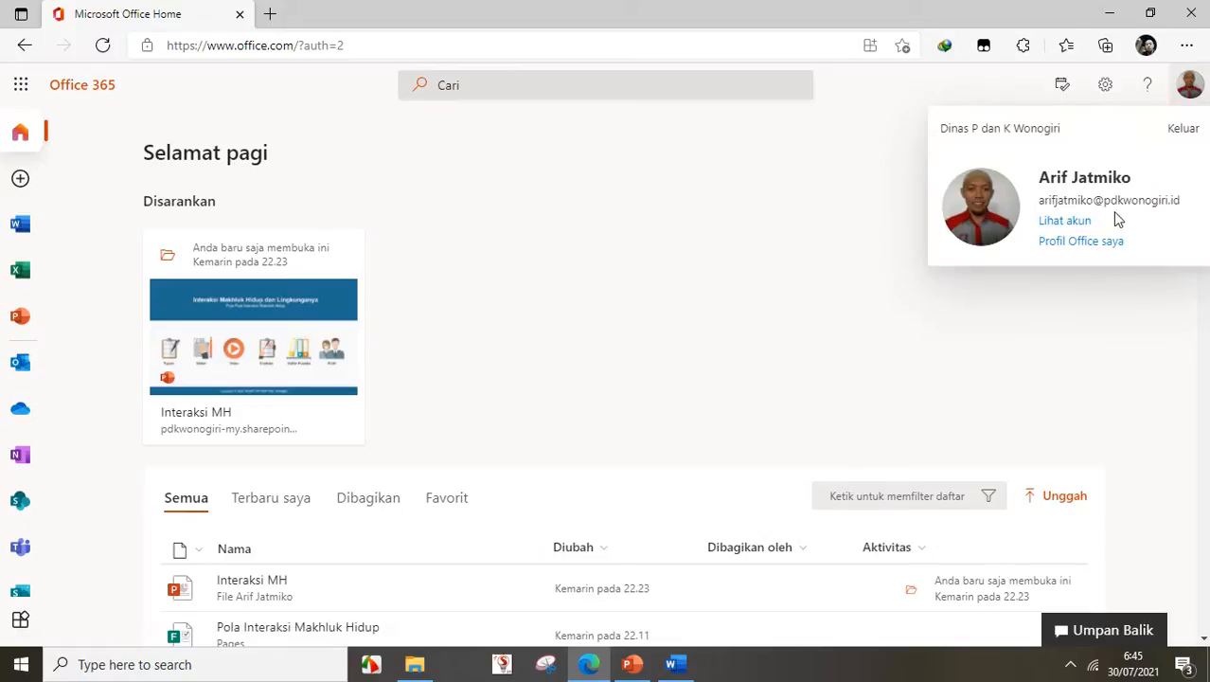
left_click(1190, 87)
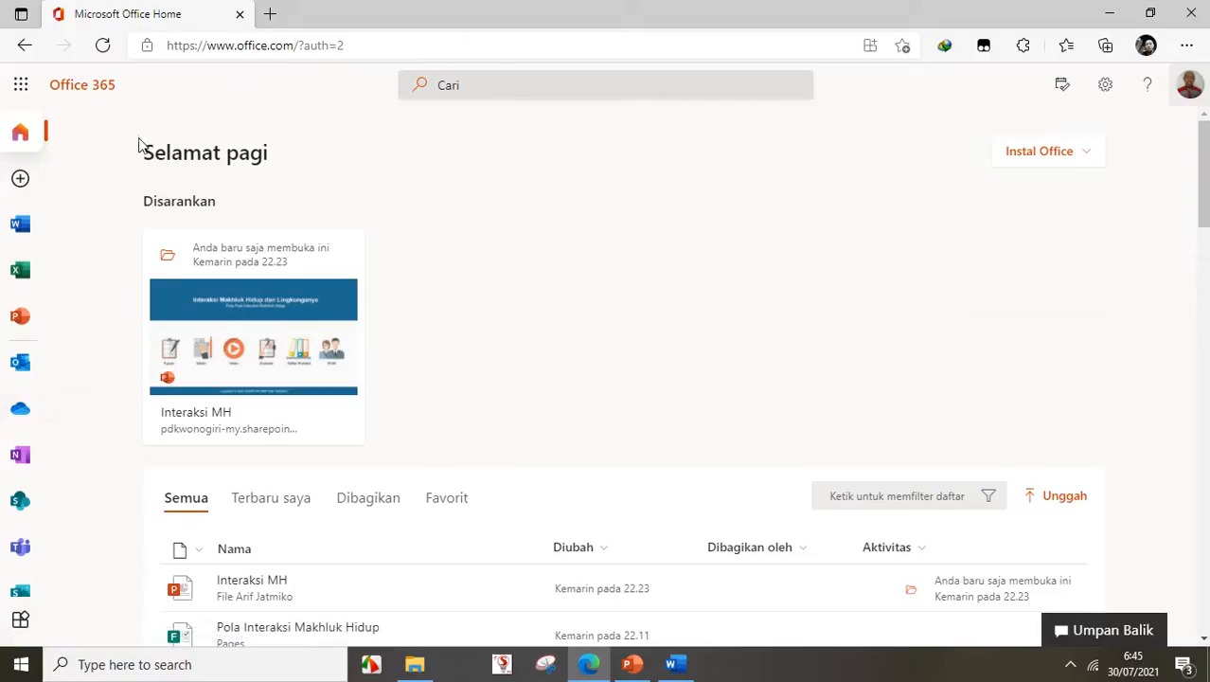
left_click(18, 625)
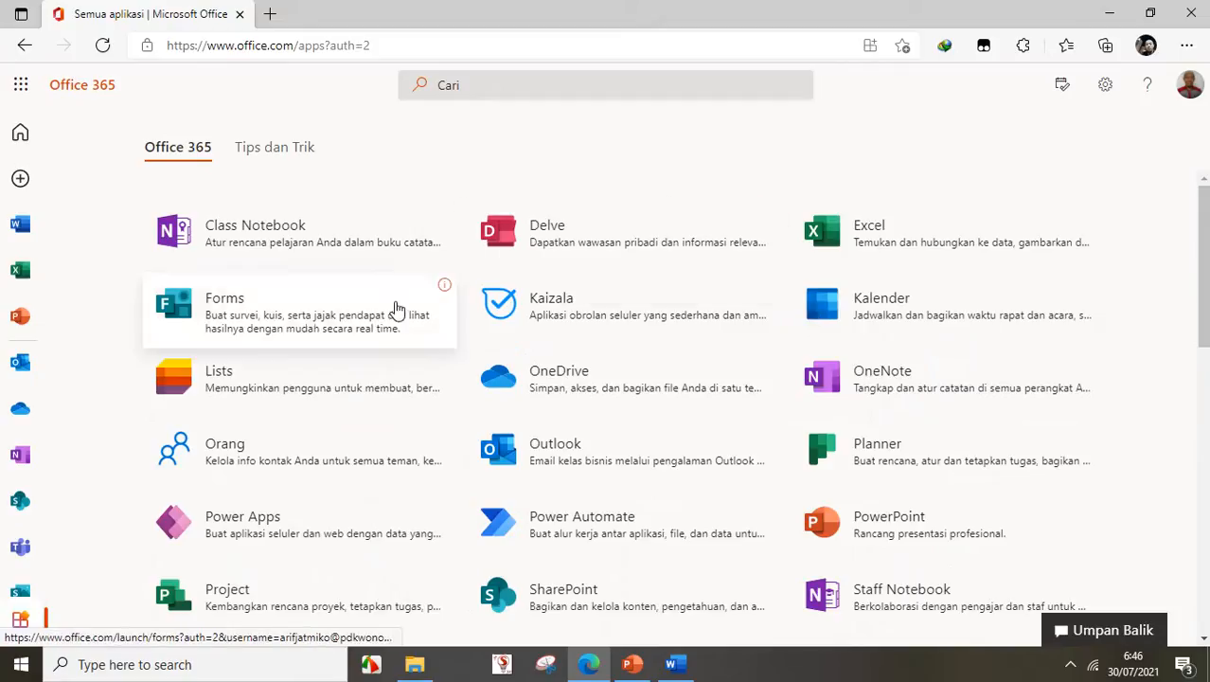
scroll(397, 312, "down", 1)
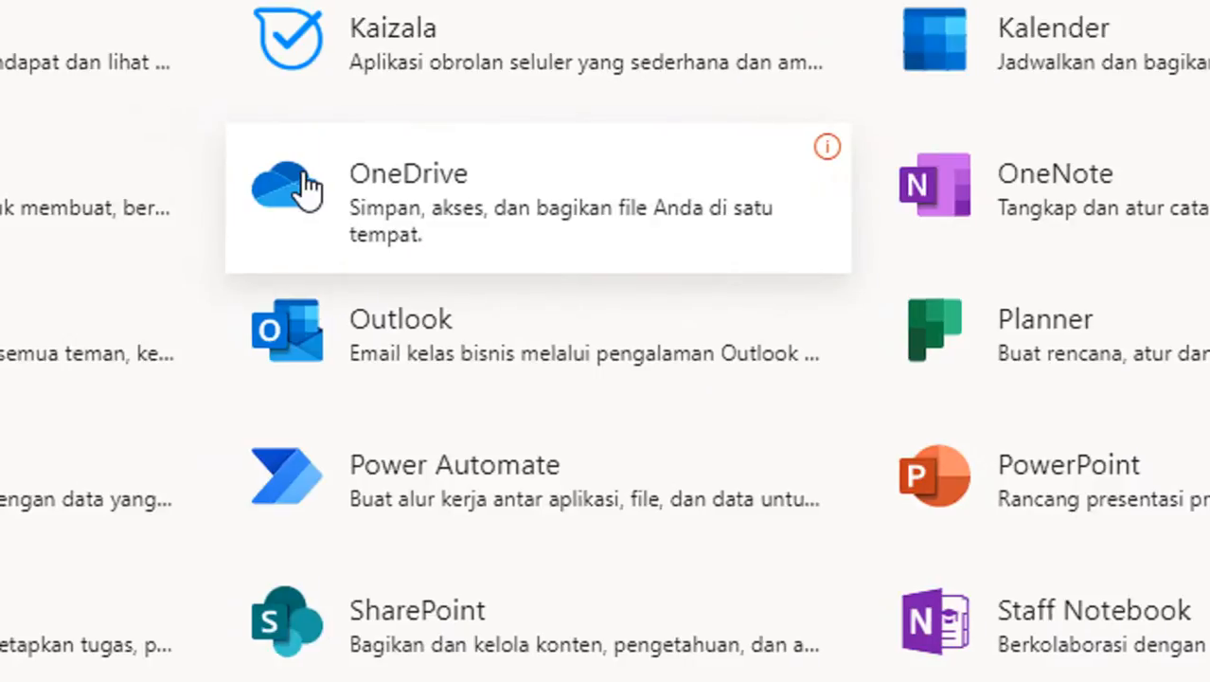
- Open OneDrive from the Office apps list
left_click(402, 204)
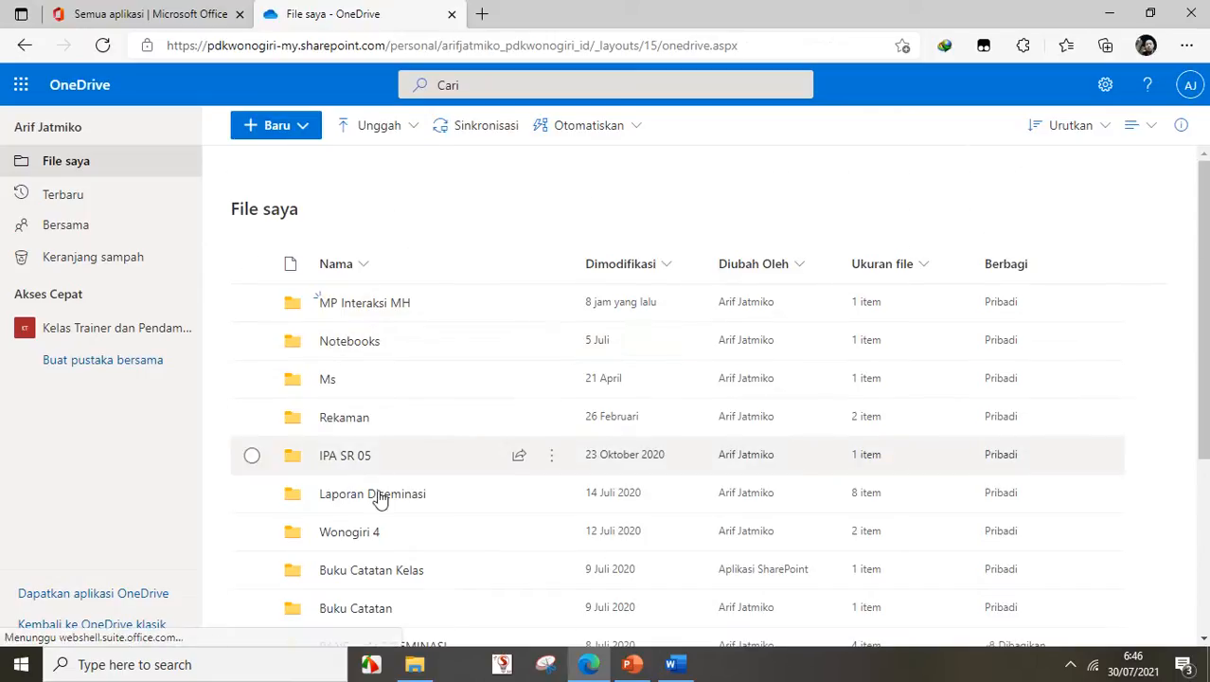
scroll(378, 500, "down", 3)
scroll(385, 519, "up", 2)
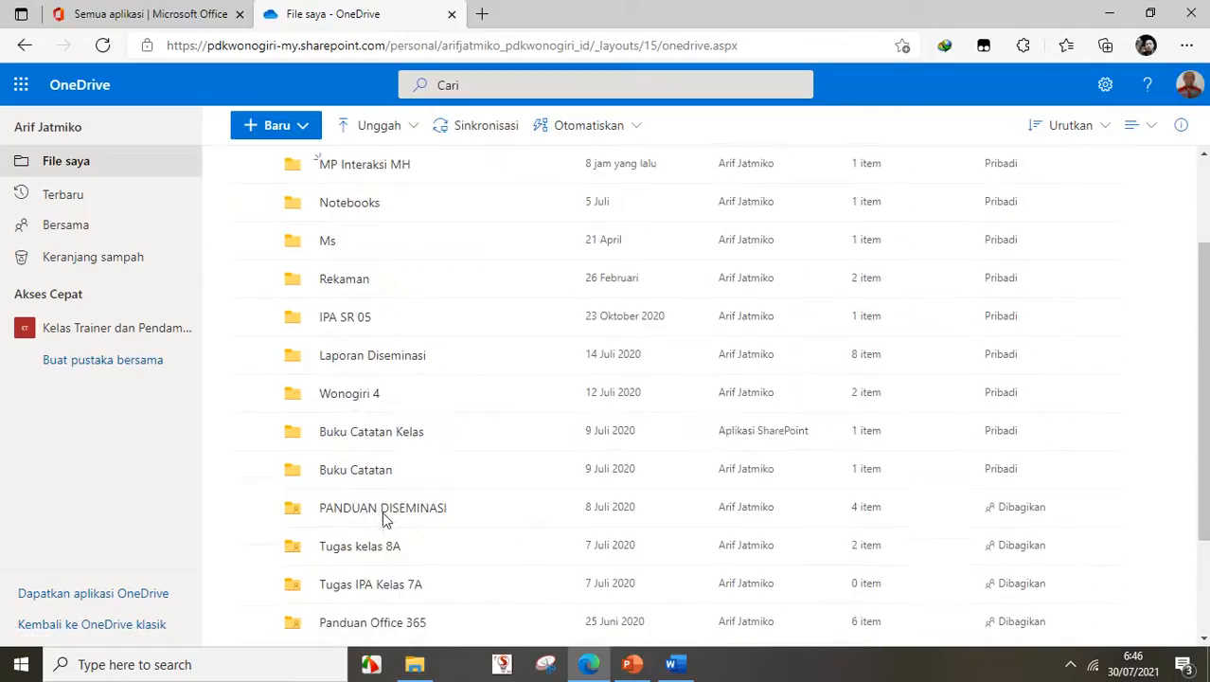
scroll(381, 511, "up", 1)
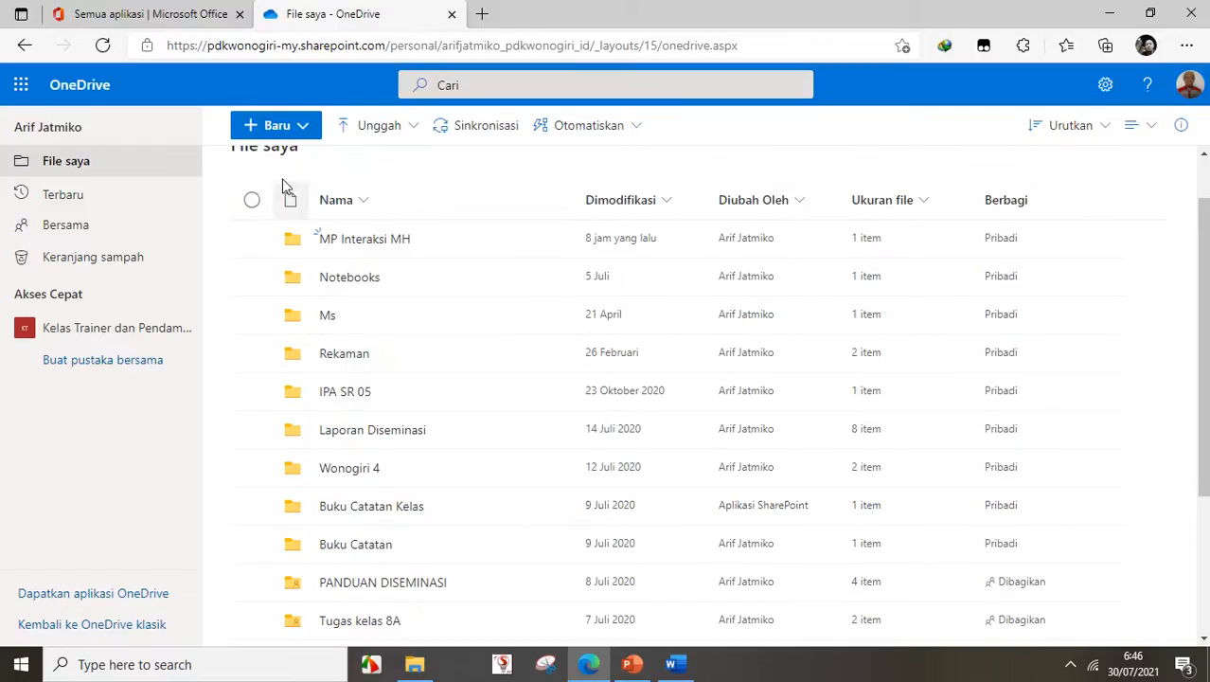
scroll(308, 227, "up", 1)
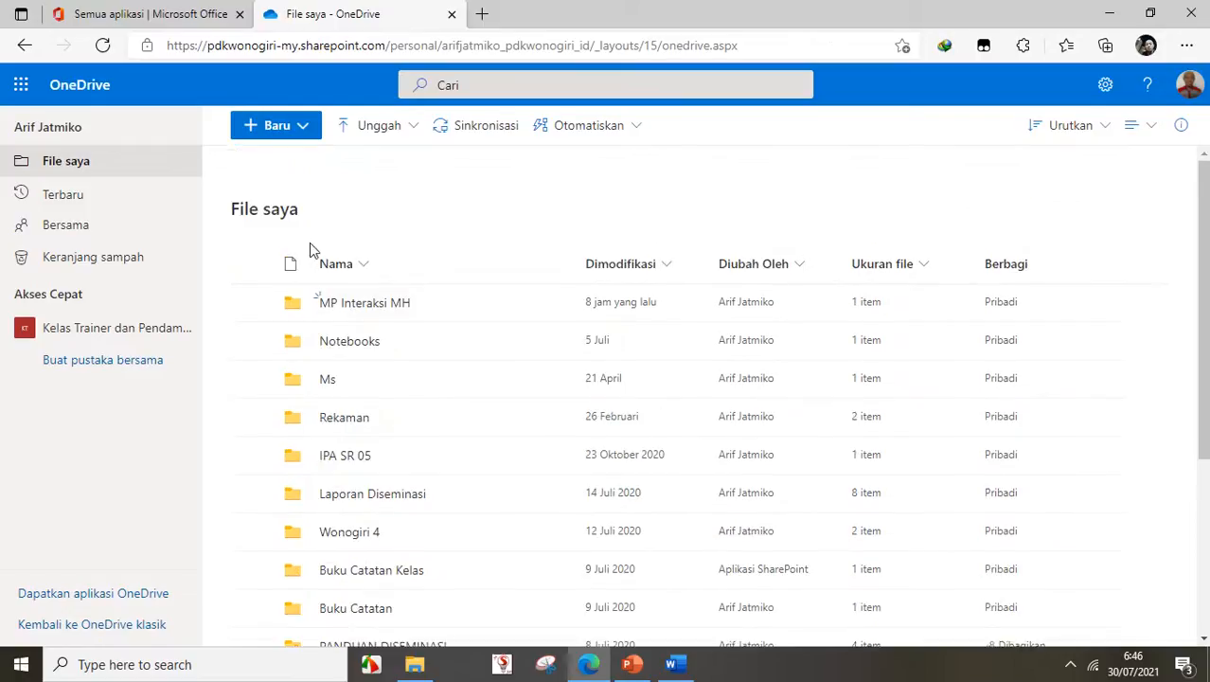
- Create a new folder named 'MP Interaksi Makhluk Hidup' in My files and open it
left_click(304, 129)
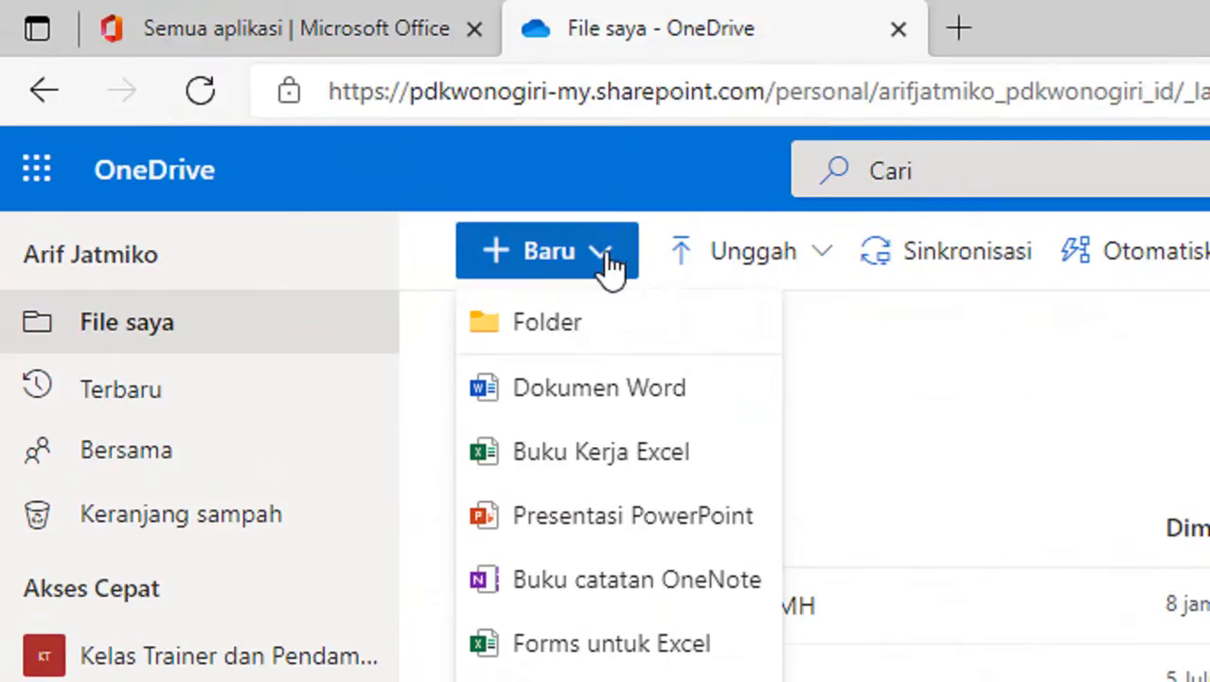
left_click(536, 327)
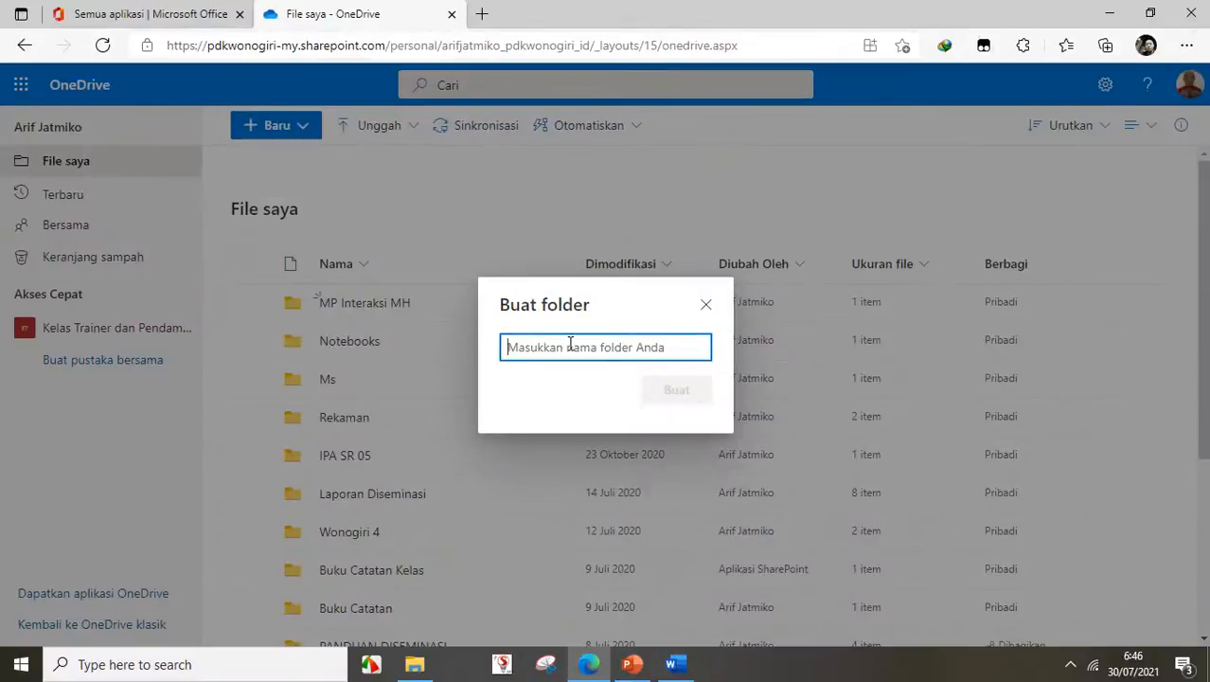
type("MP Intera")
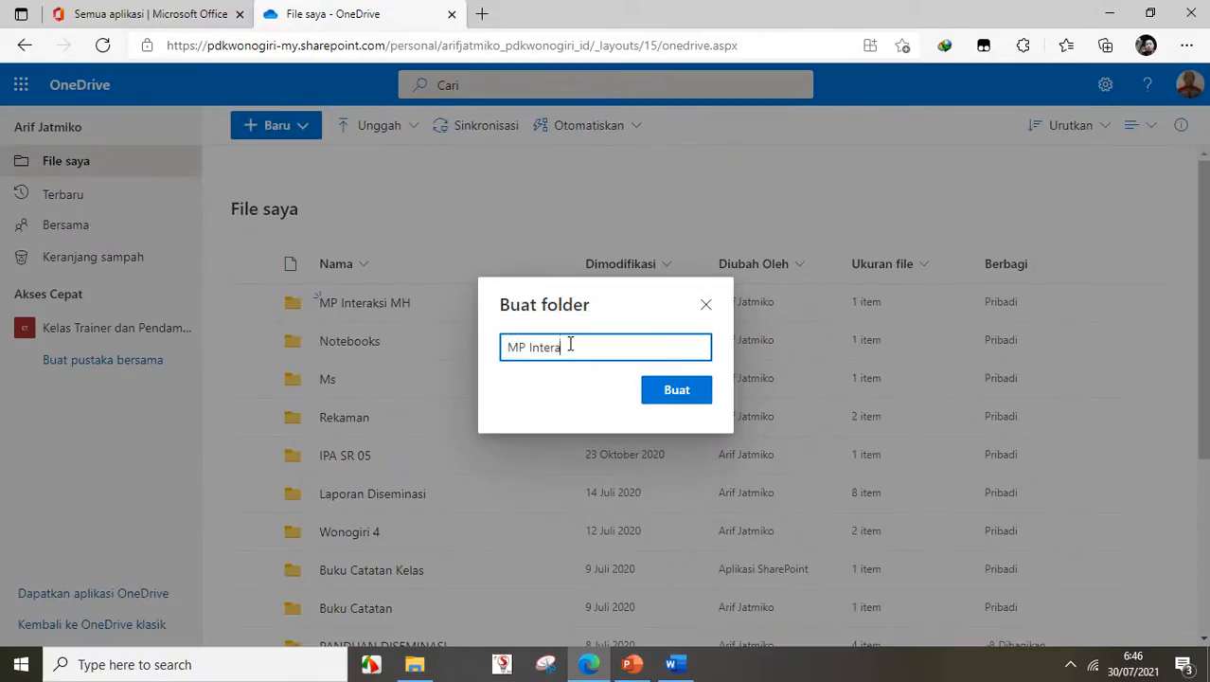
type("ksi Makhluk Hidu")
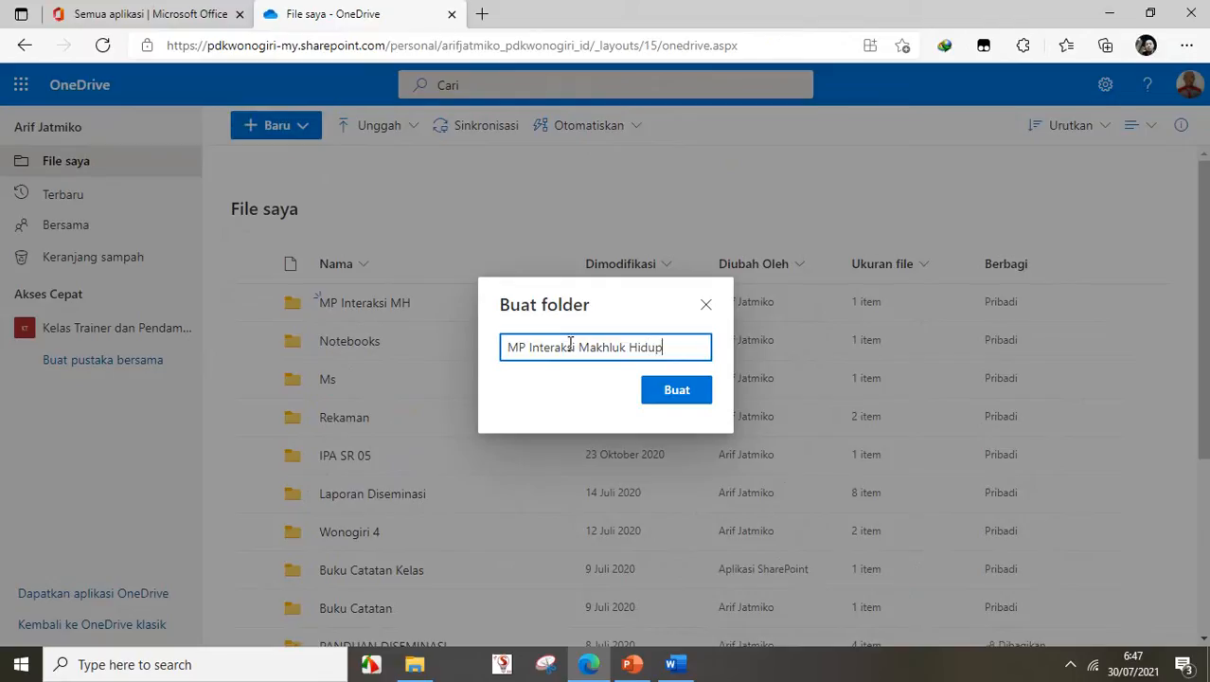
type("p")
left_click(672, 408)
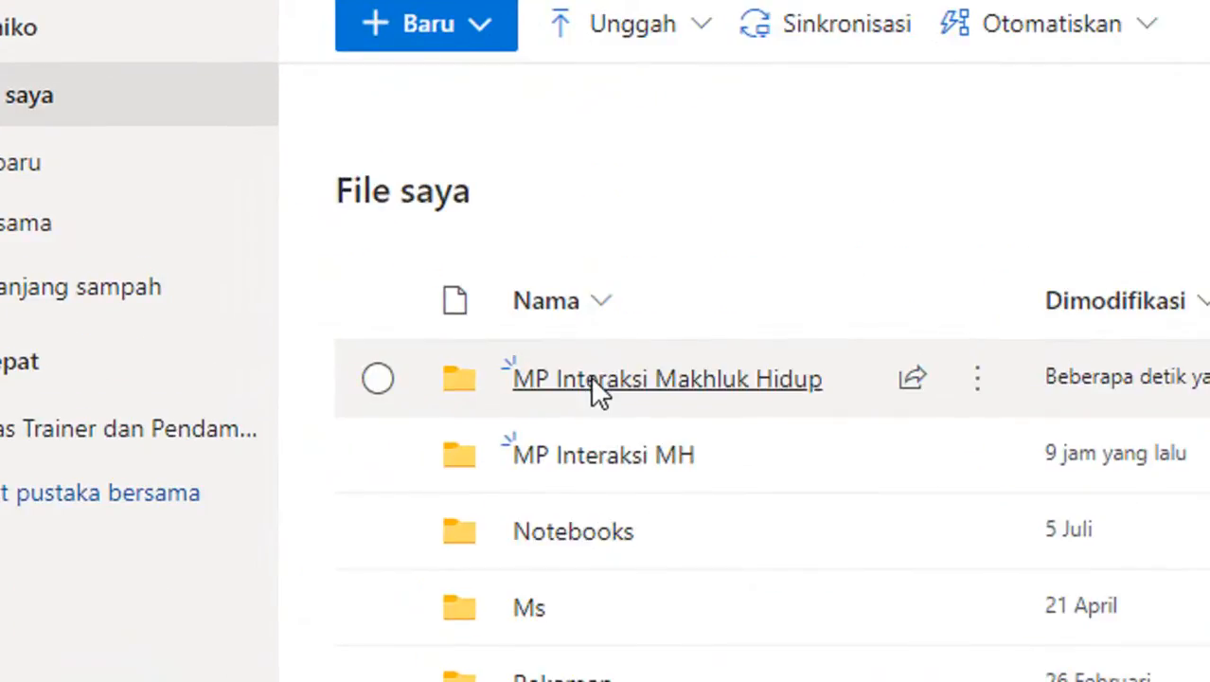
left_click(595, 381)
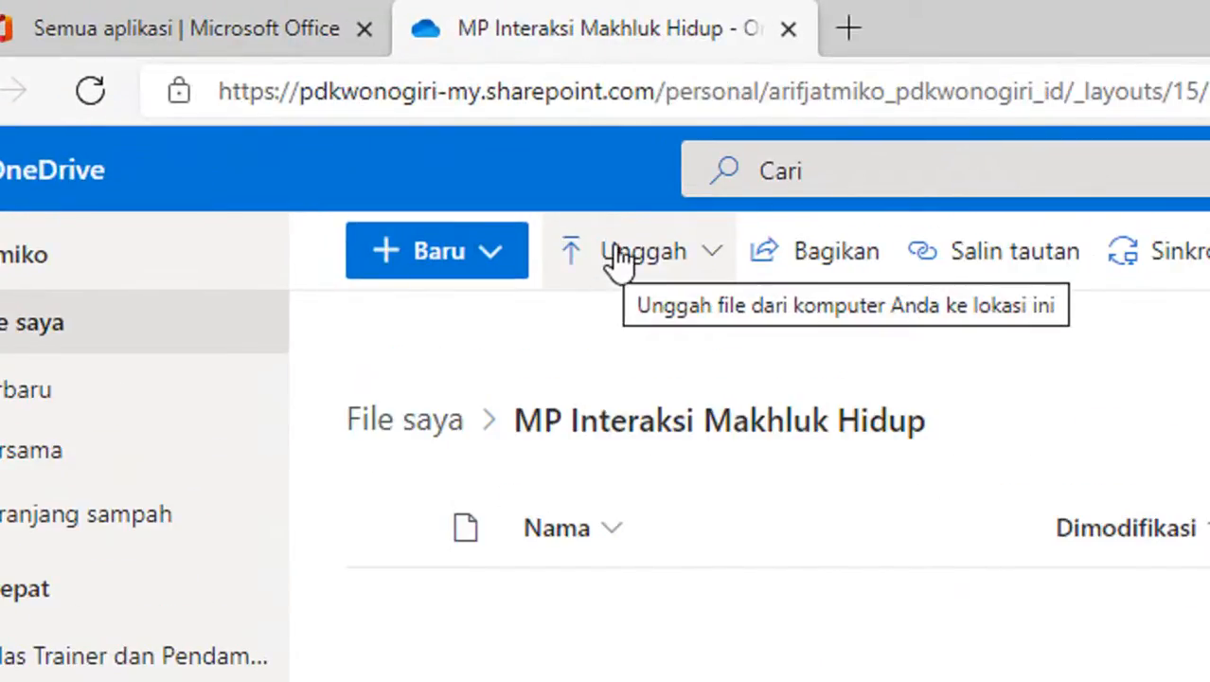
- Upload Interaksi MH 2 from D: > Narsum Paket 4 > KKG Power Point into the folder
left_click(619, 258)
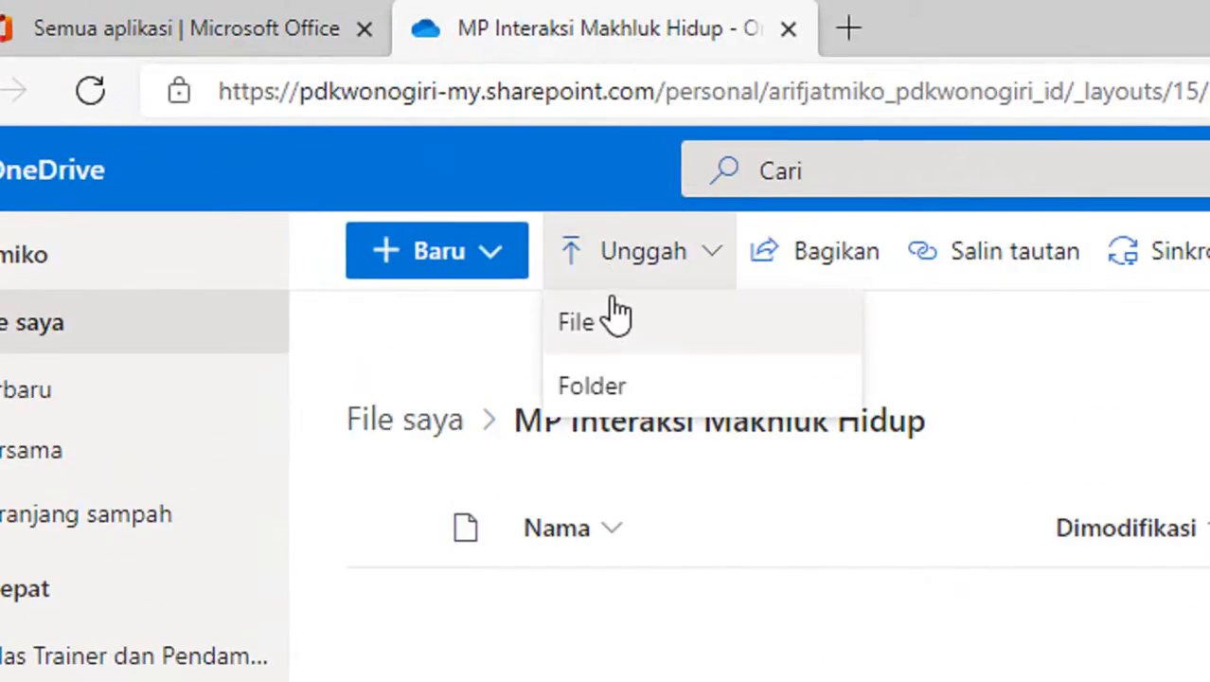
left_click(621, 329)
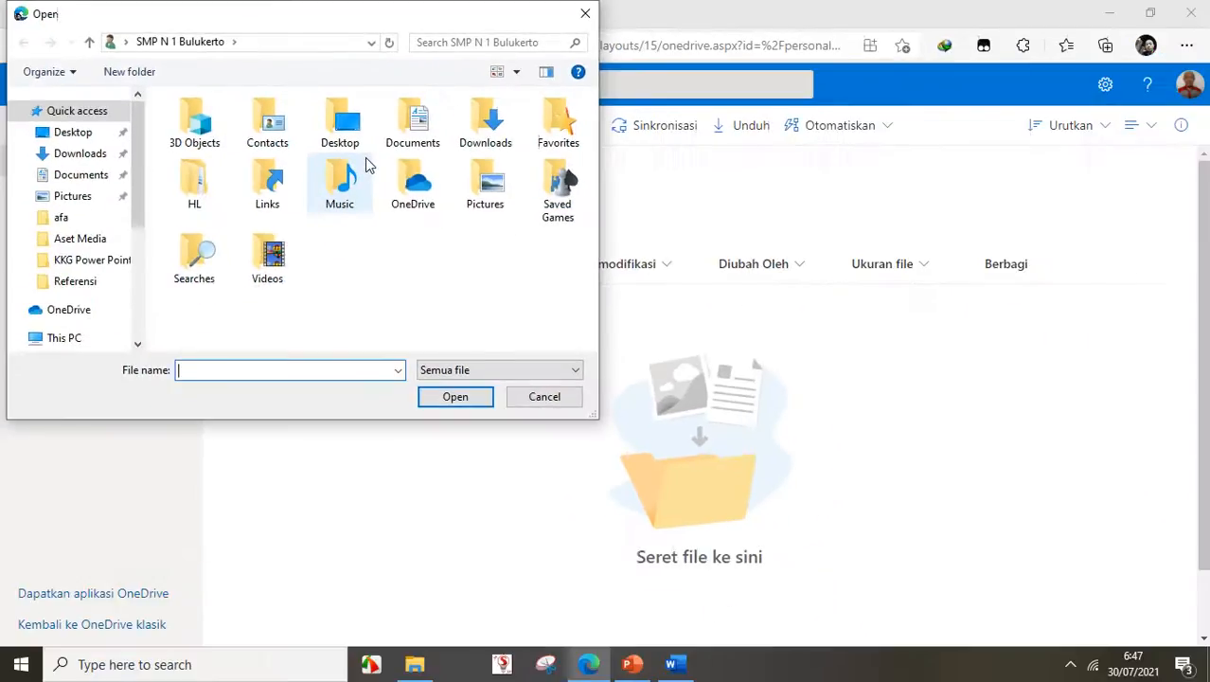
left_click_drag(143, 200, 136, 302)
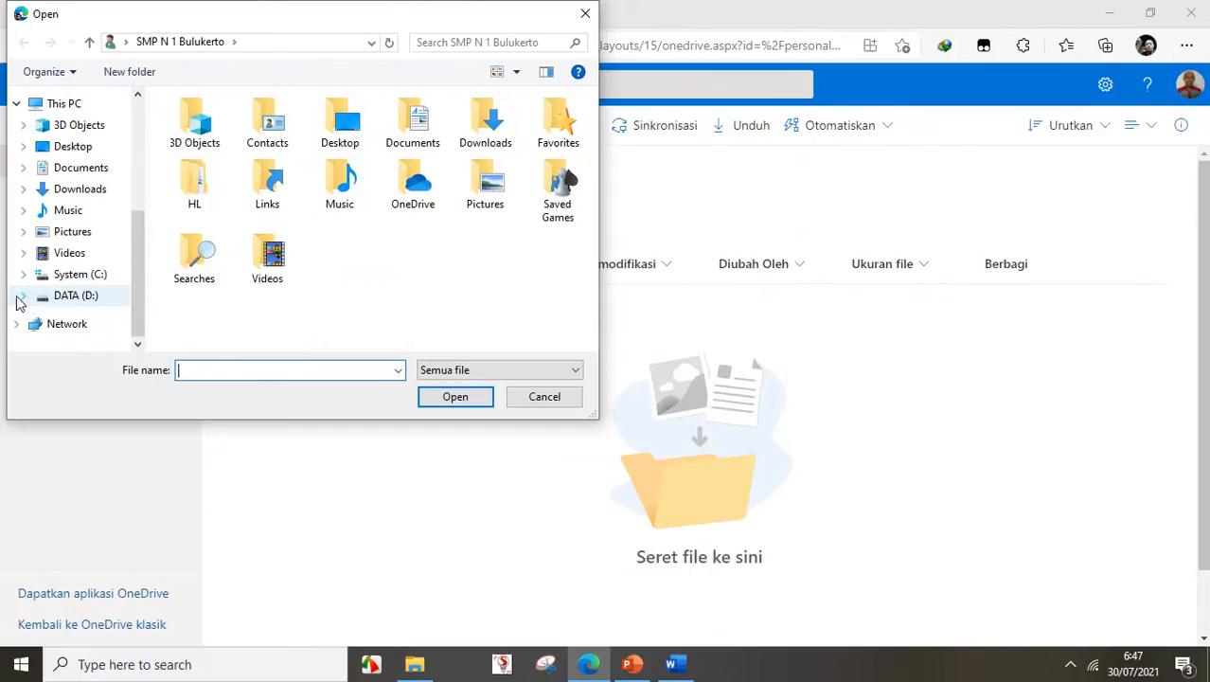
left_click(17, 304)
left_click(31, 117)
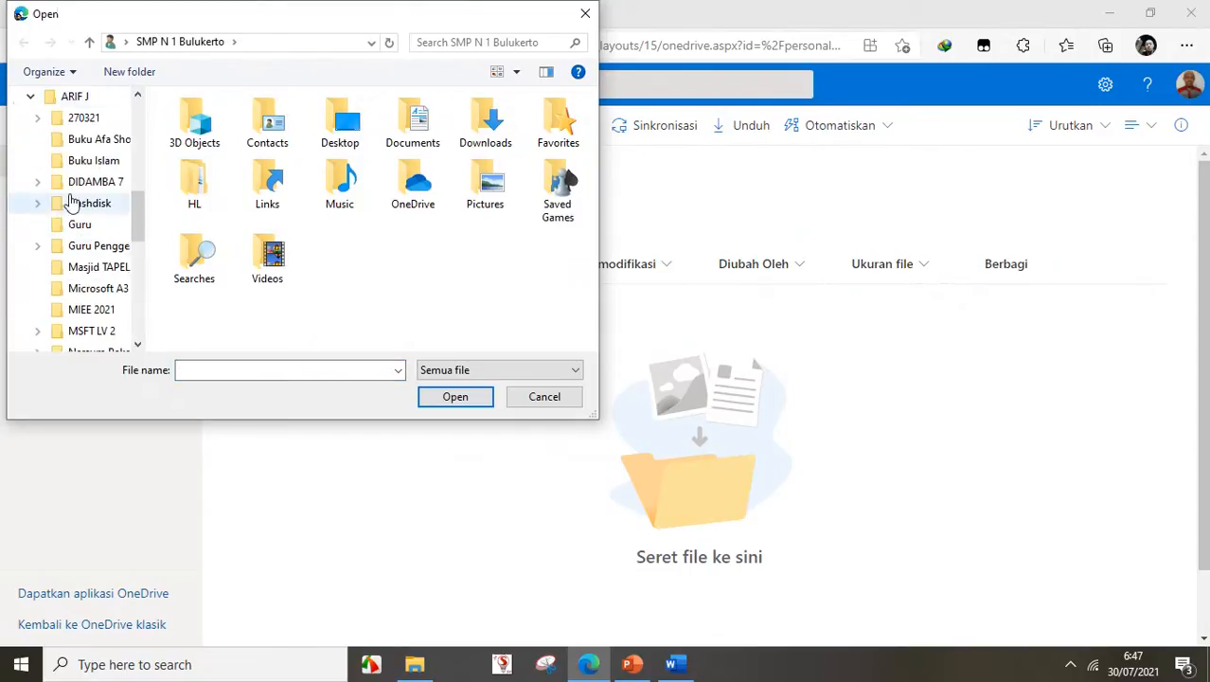
scroll(69, 237, "down", 1)
left_click(44, 310)
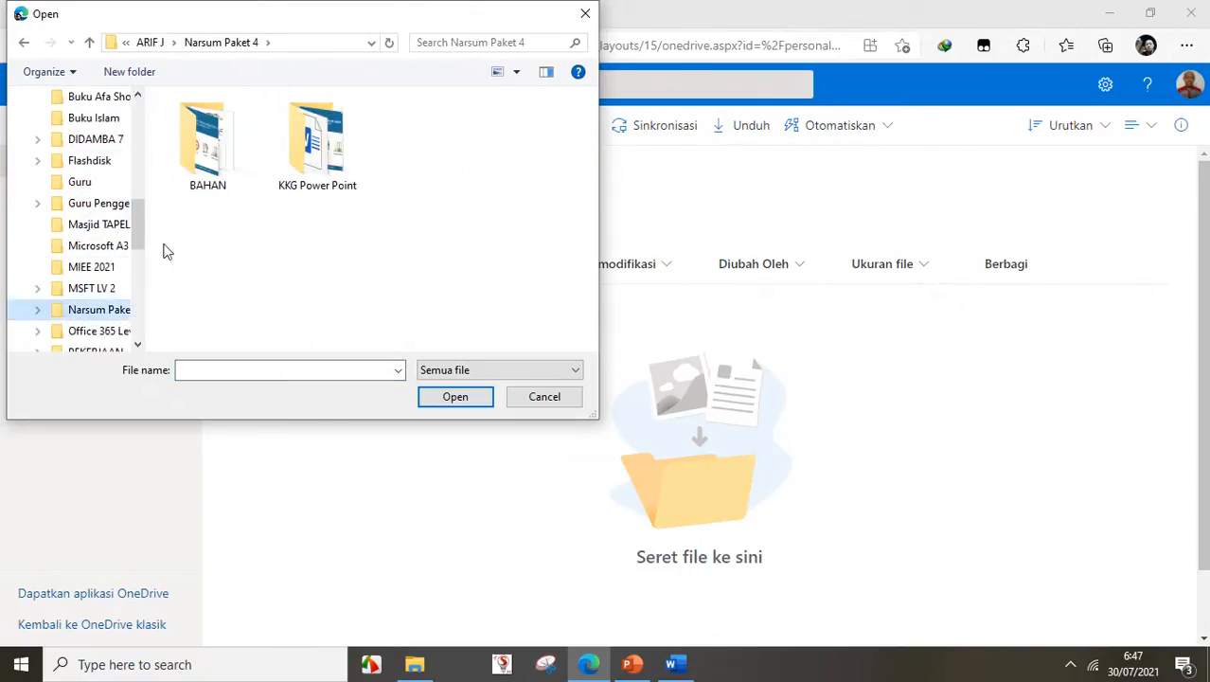
double_click(296, 163)
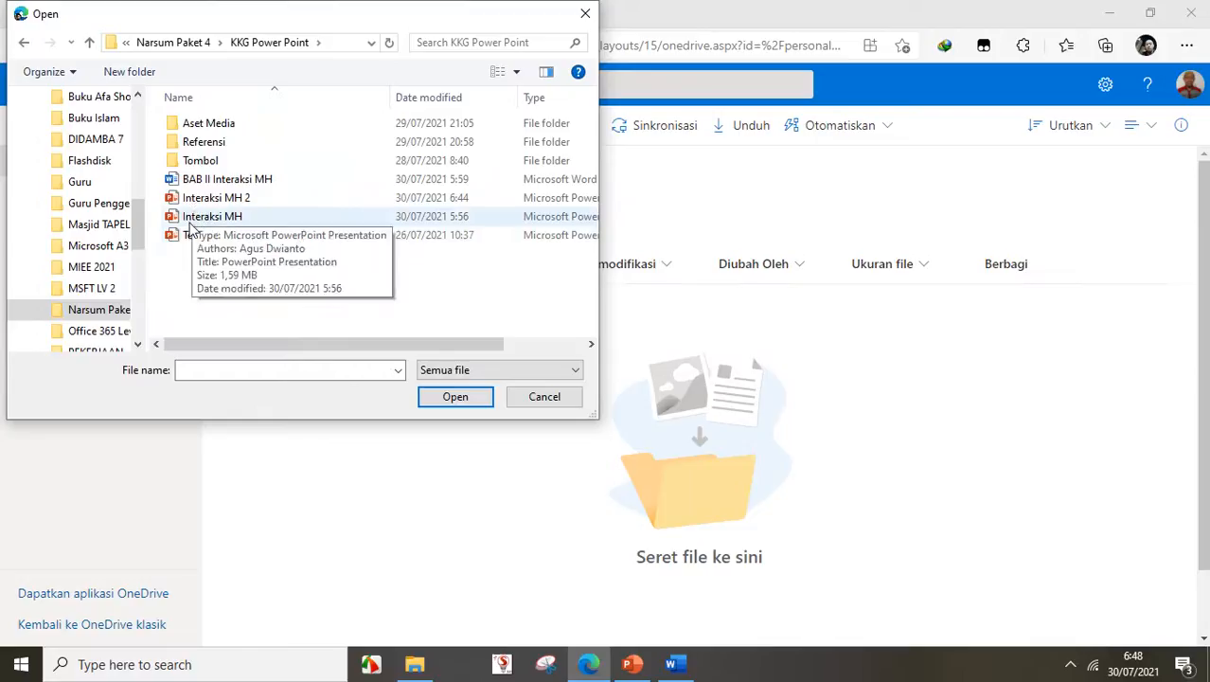
left_click(216, 203)
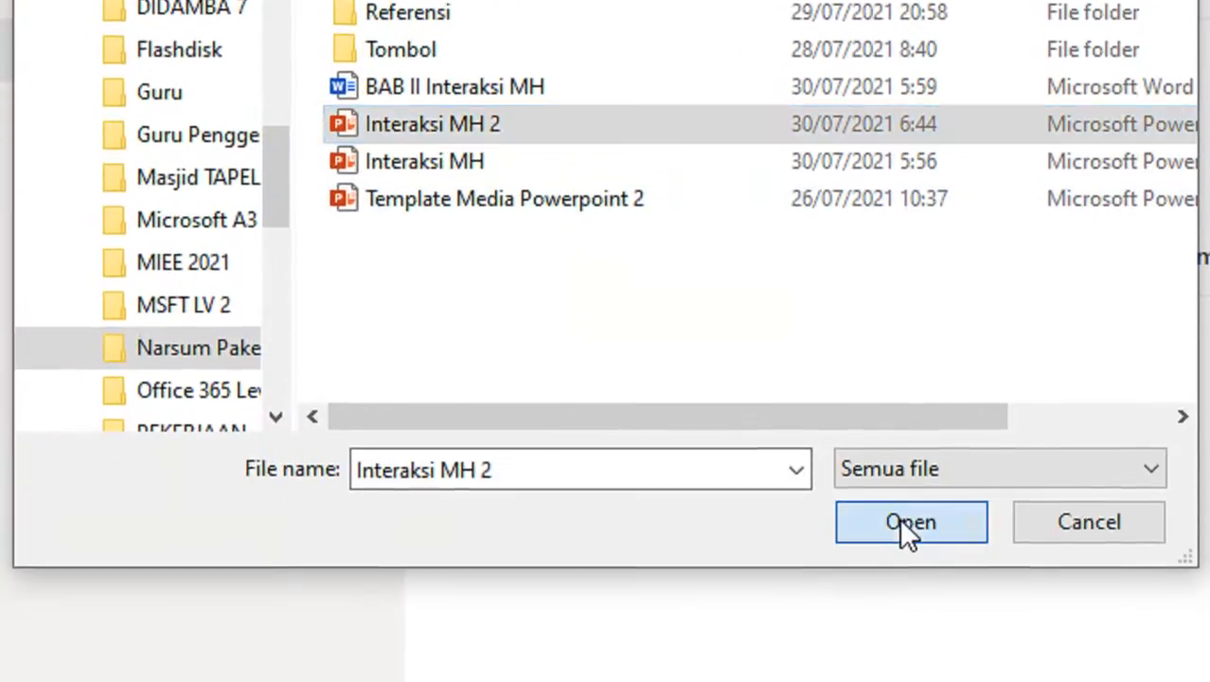
left_click(907, 647)
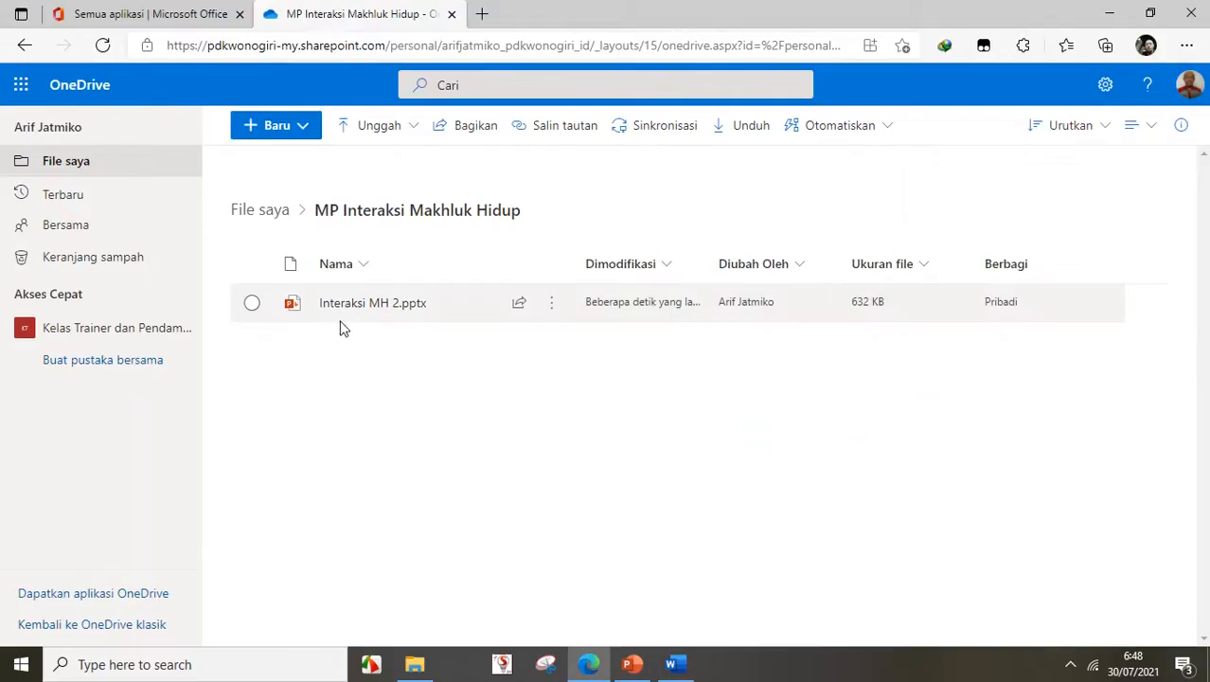
- Open Interaksi MH 2.pptx in PowerPoint for the web and scroll through its ten slides
mouse_move(359, 313)
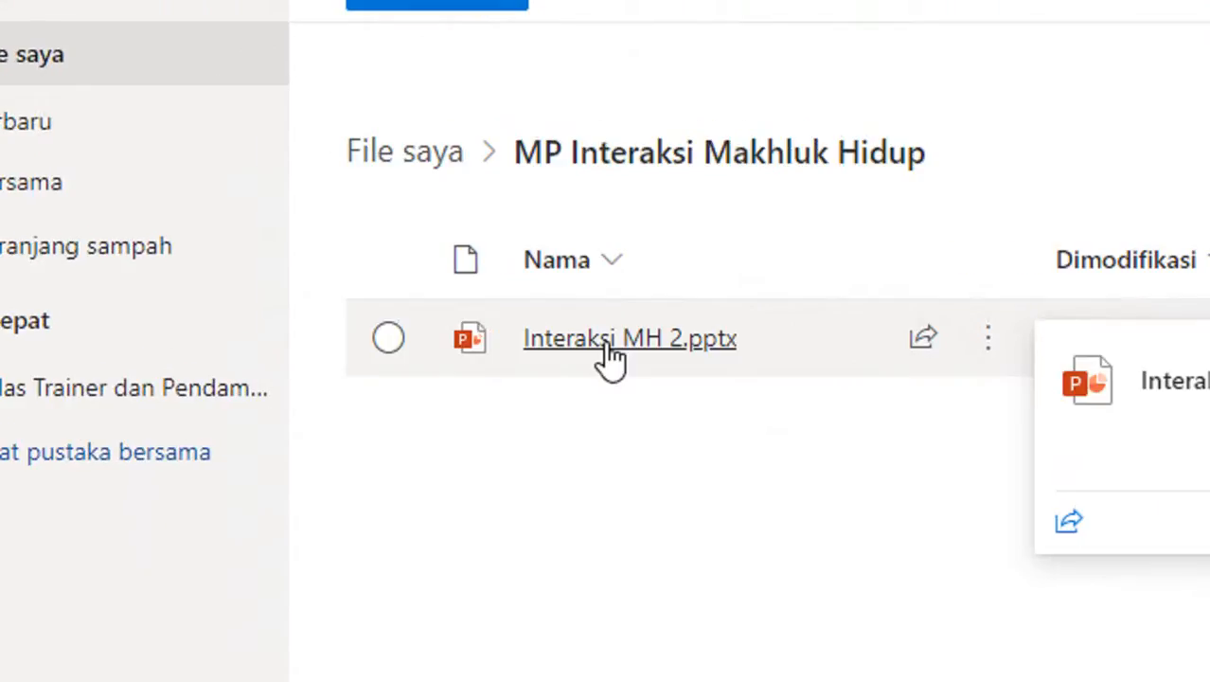
left_click(363, 305)
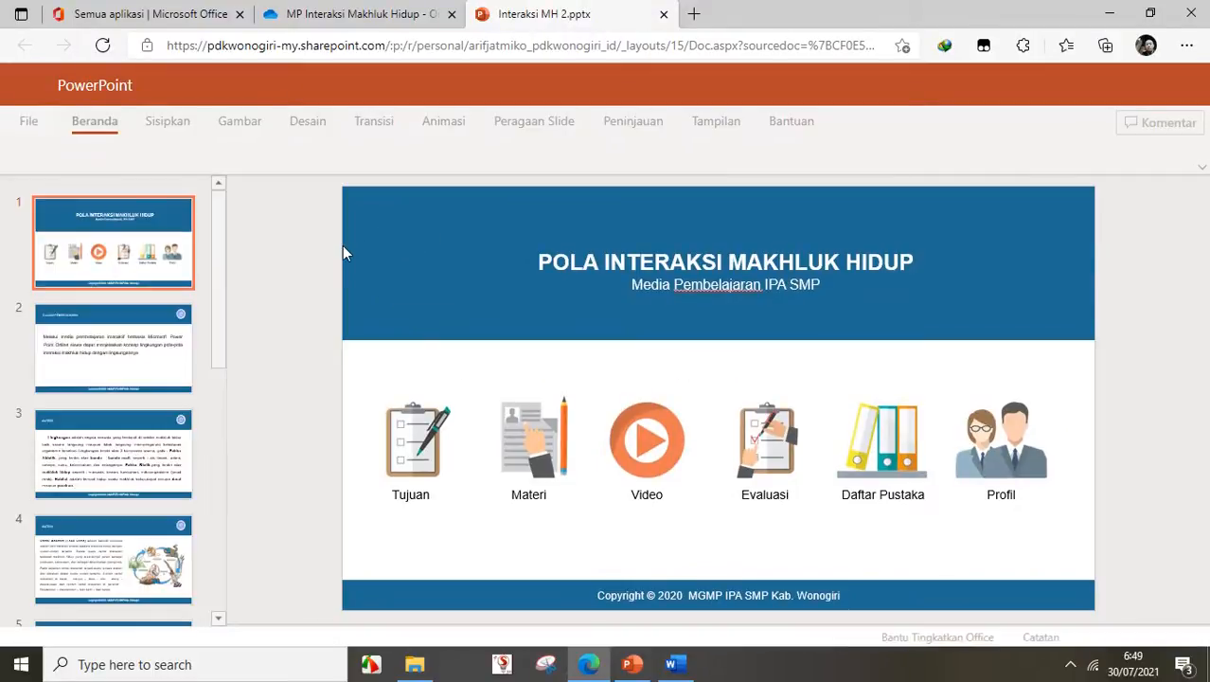
left_click_drag(222, 306, 246, 529)
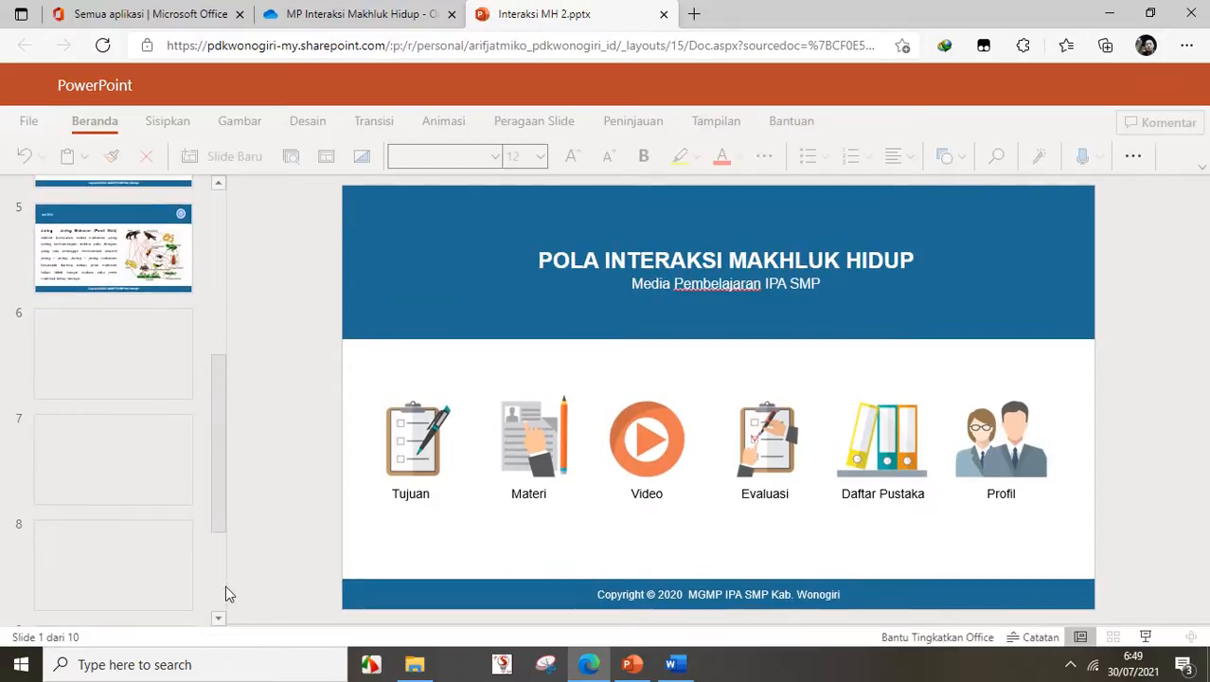
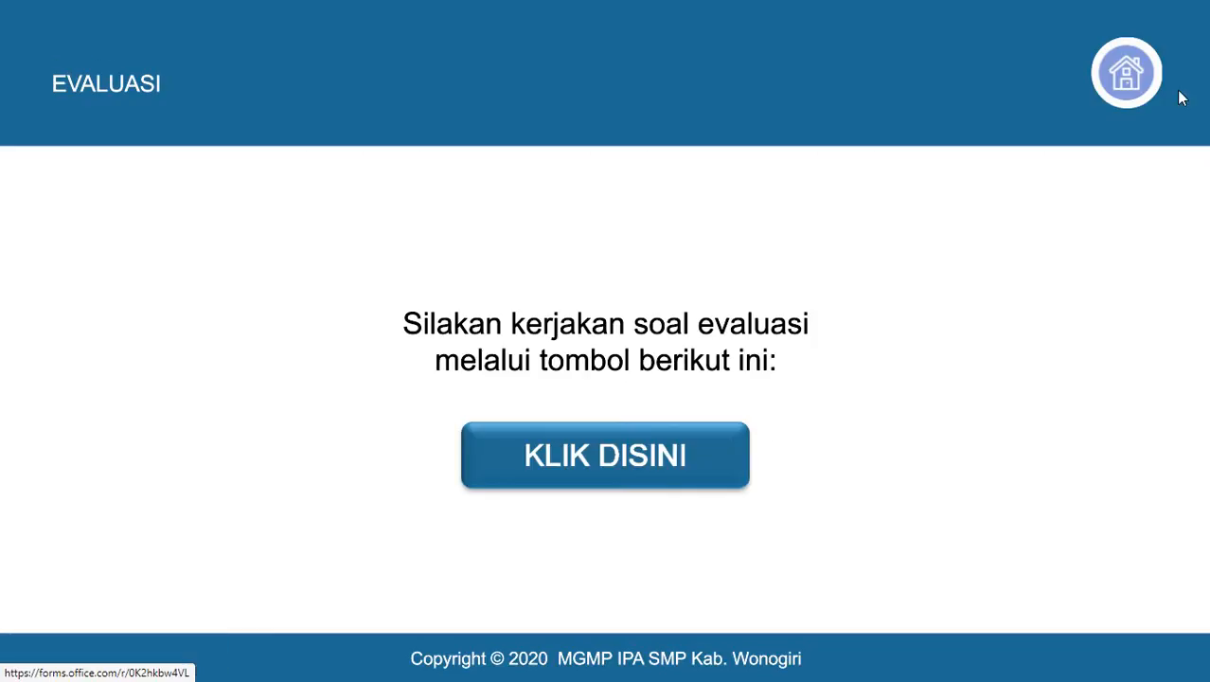
- In the slideshow, test the Daftar Pustaka and Profil links and the home buttons, then end the show
left_click(1112, 90)
left_click(894, 464)
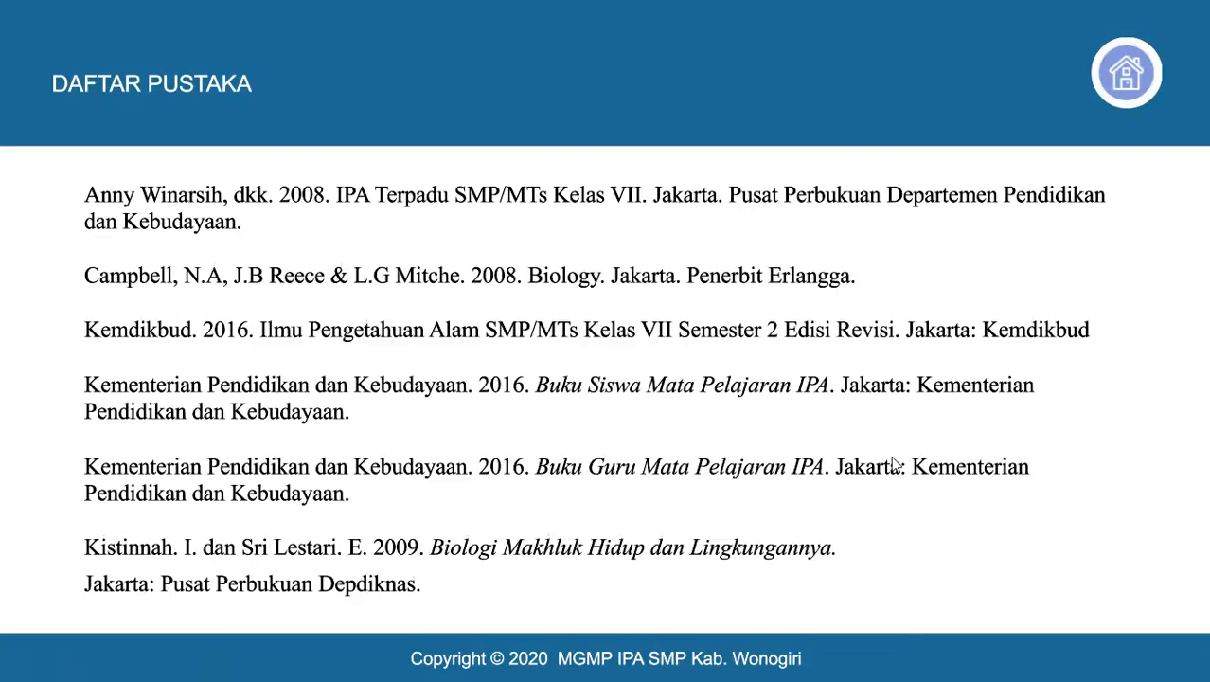
left_click(1125, 95)
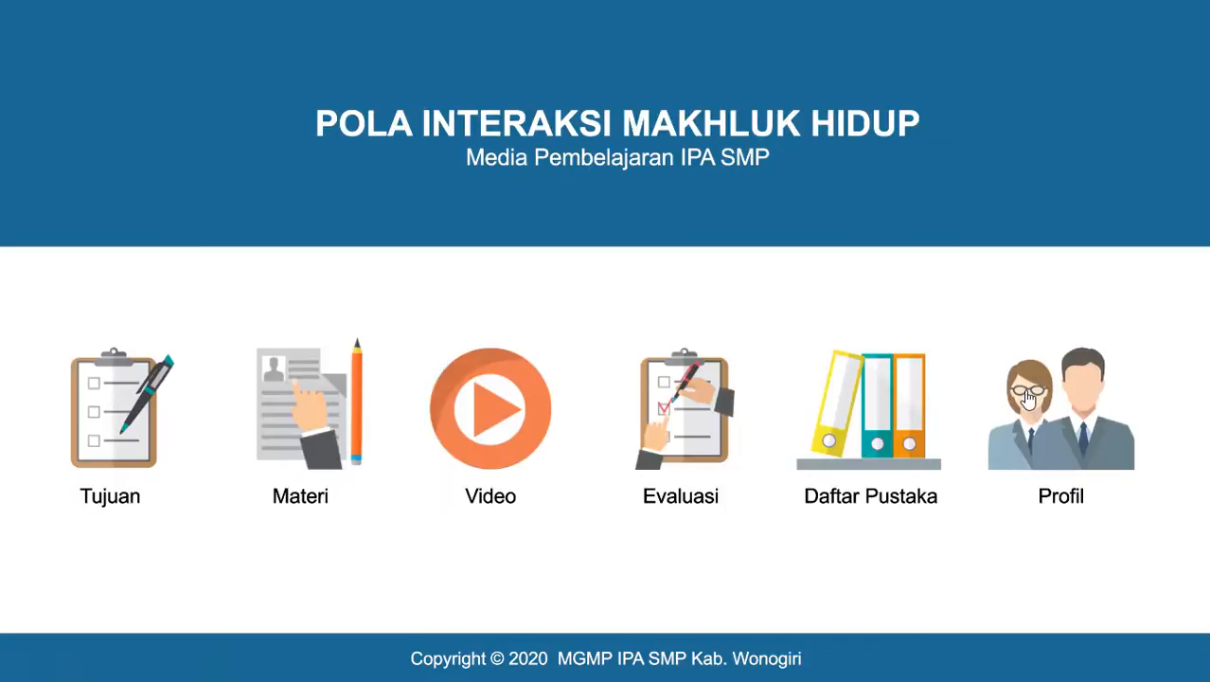
left_click(1026, 398)
left_click(1140, 99)
key("Escape")
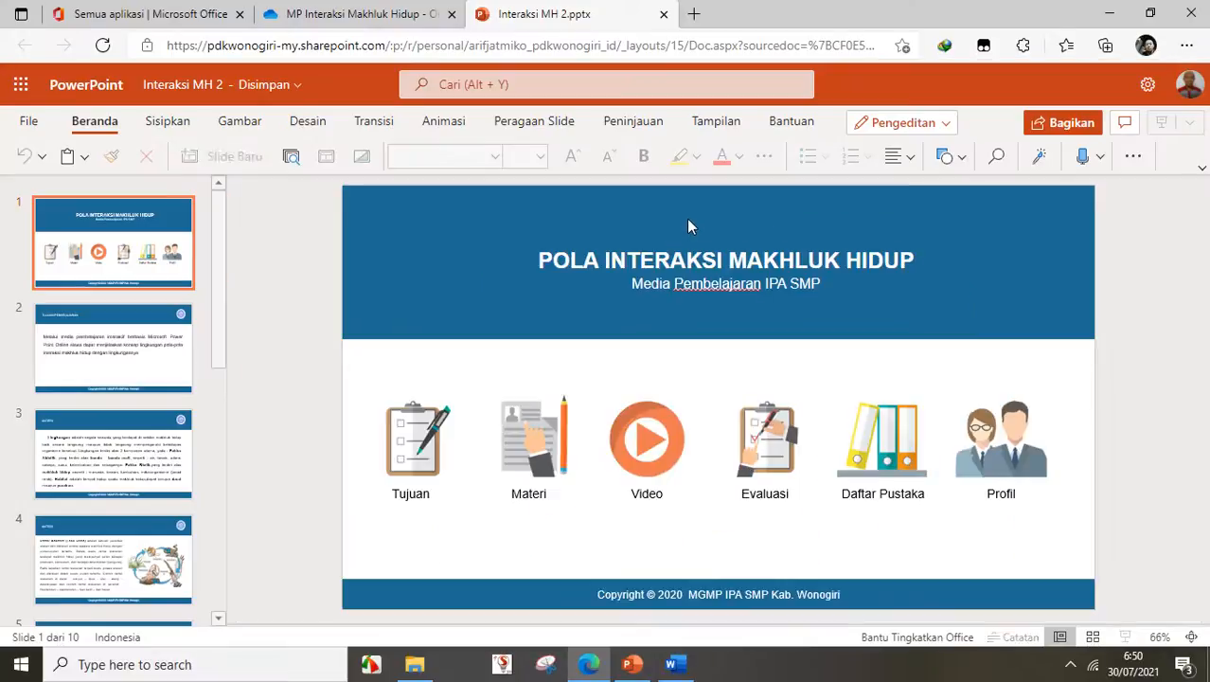
- Switch to the OneDrive tab listing Interaksi MH 2.pptx in MP Interaksi Makhluk Hidup
left_click(376, 11)
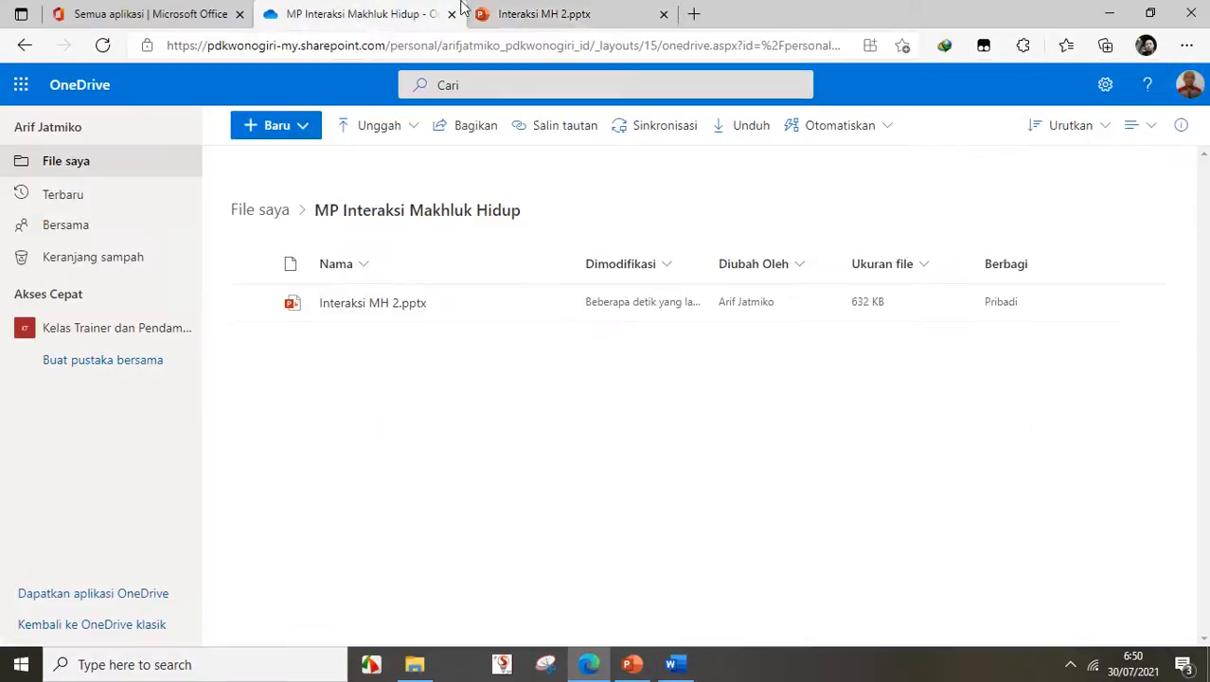
left_click(494, 13)
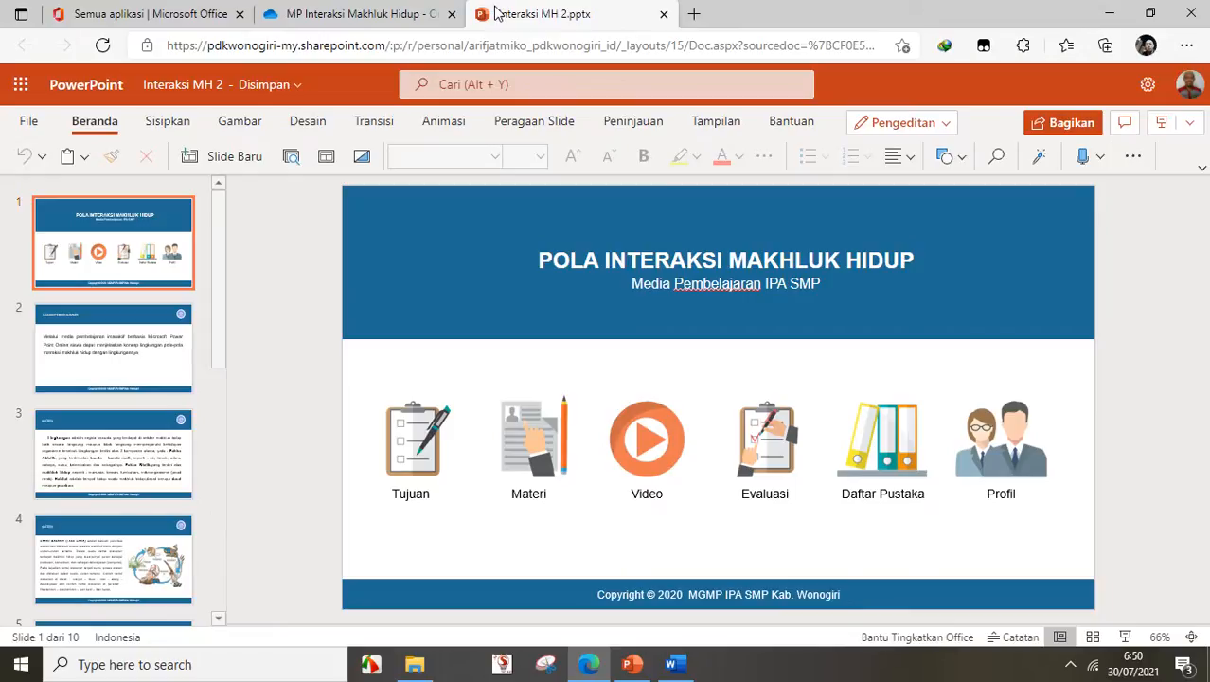
left_click(385, 10)
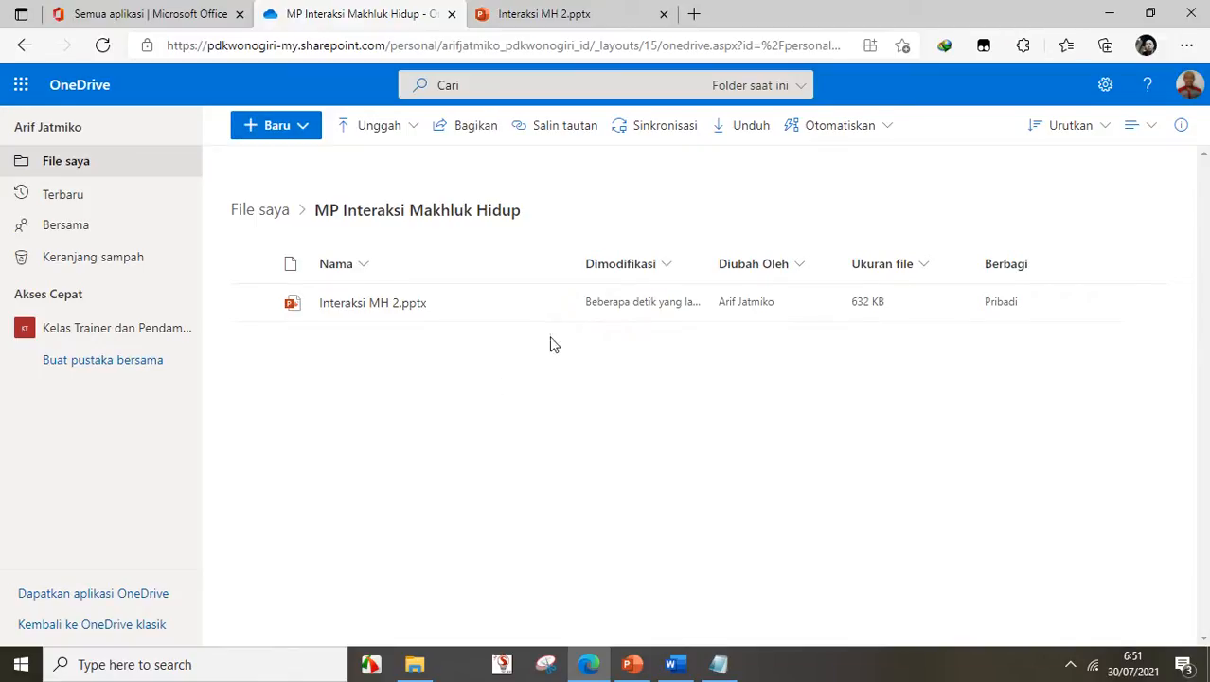
- Open the Bagikan sharing dialog for Interaksi MH 2.pptx from its ⋮ menu
mouse_move(554, 314)
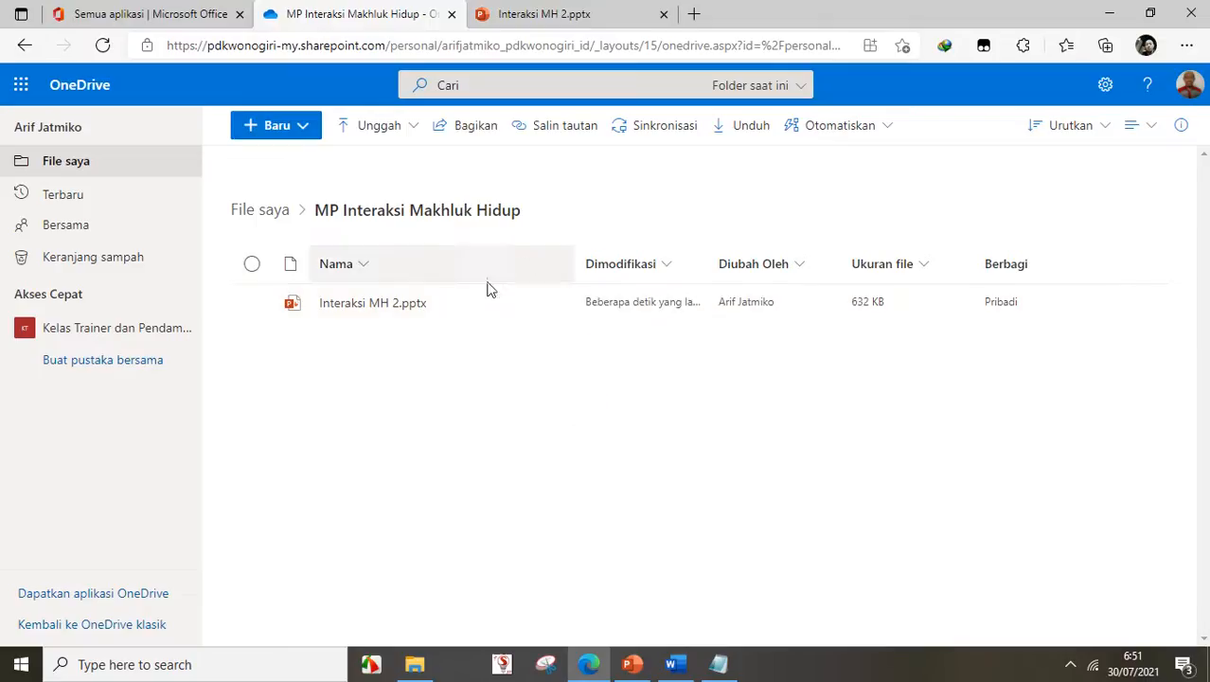
mouse_move(519, 305)
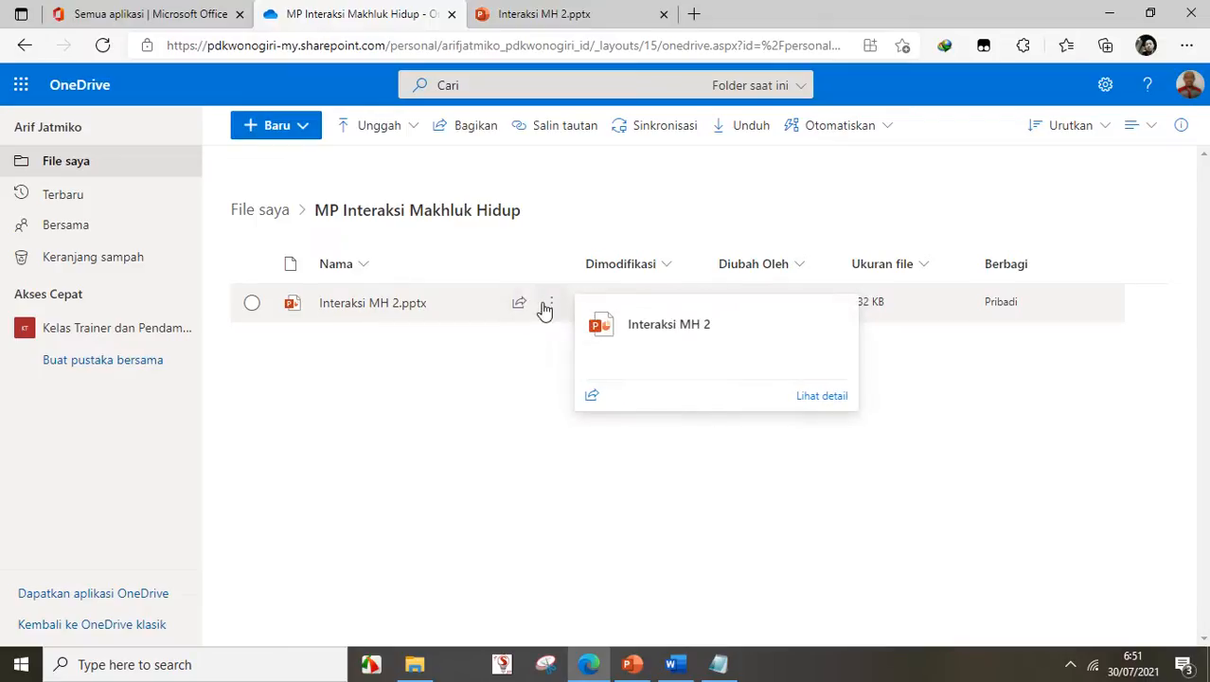
left_click(551, 306)
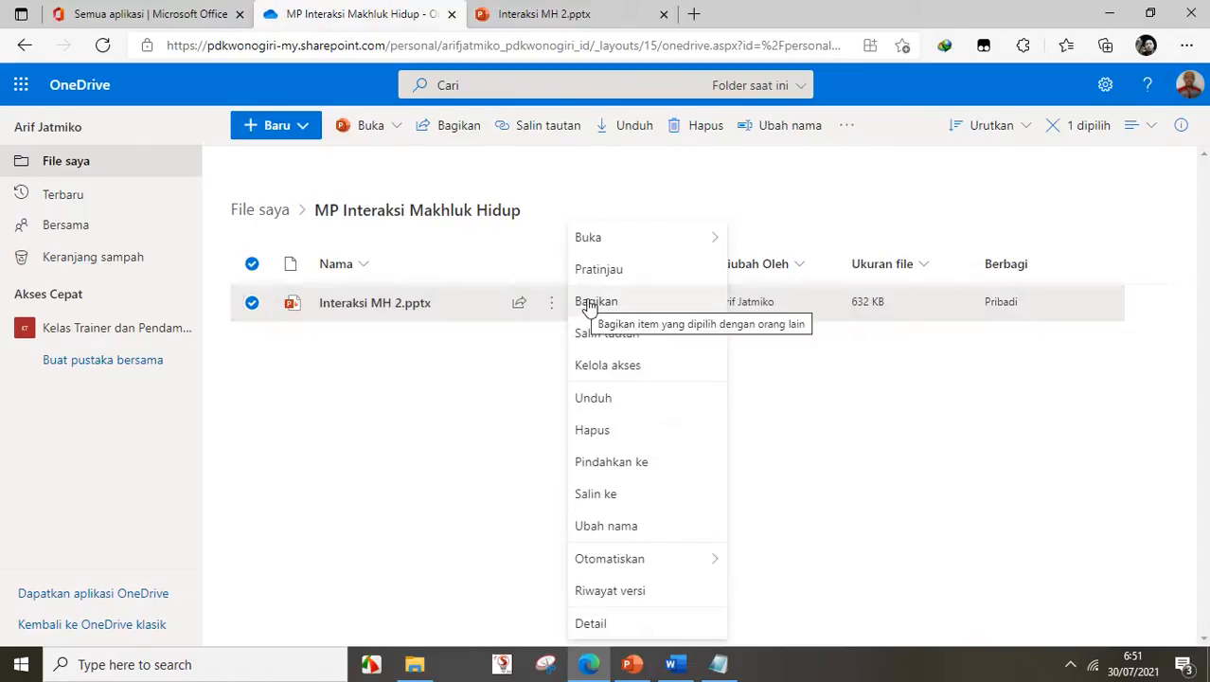
left_click(590, 303)
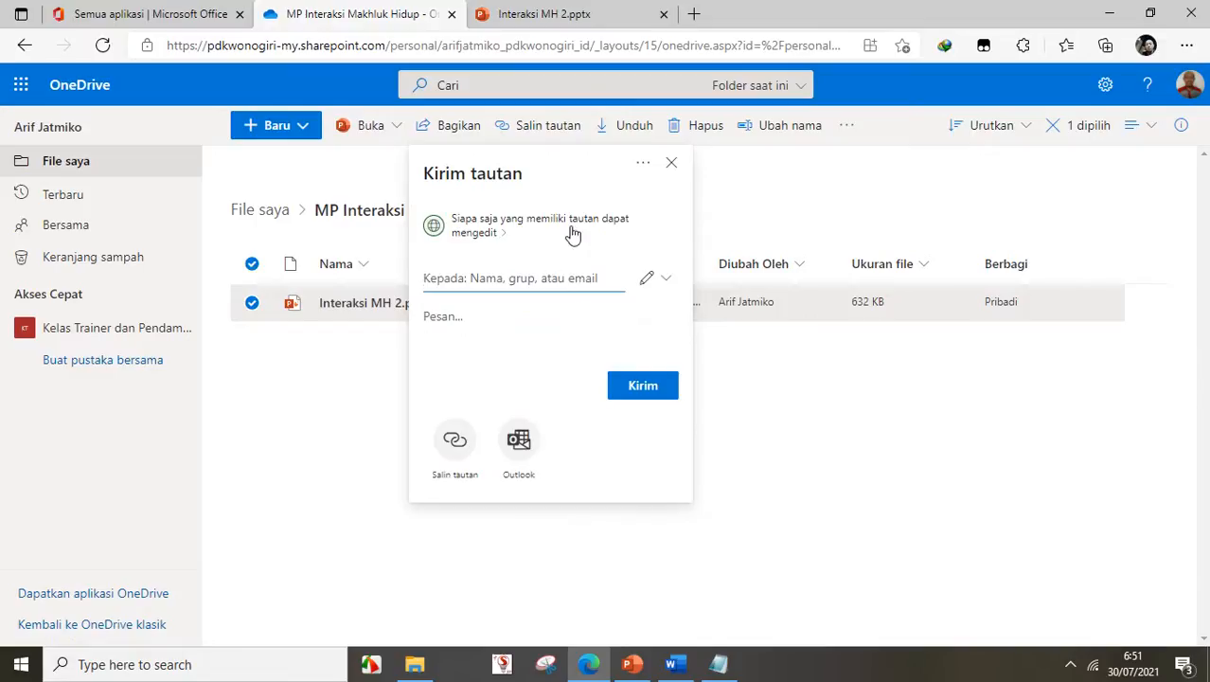
- Untick Izinkan pengeditan, apply the view-only link settings, and copy the sharing link
left_click(571, 229)
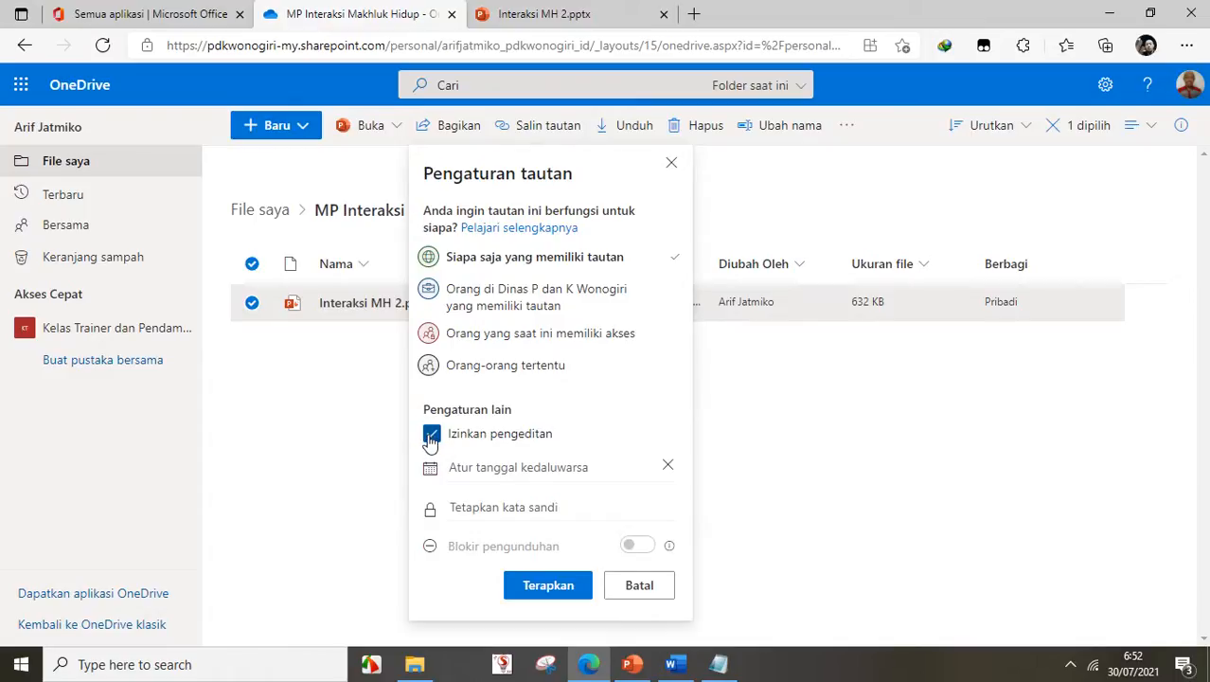
left_click(432, 435)
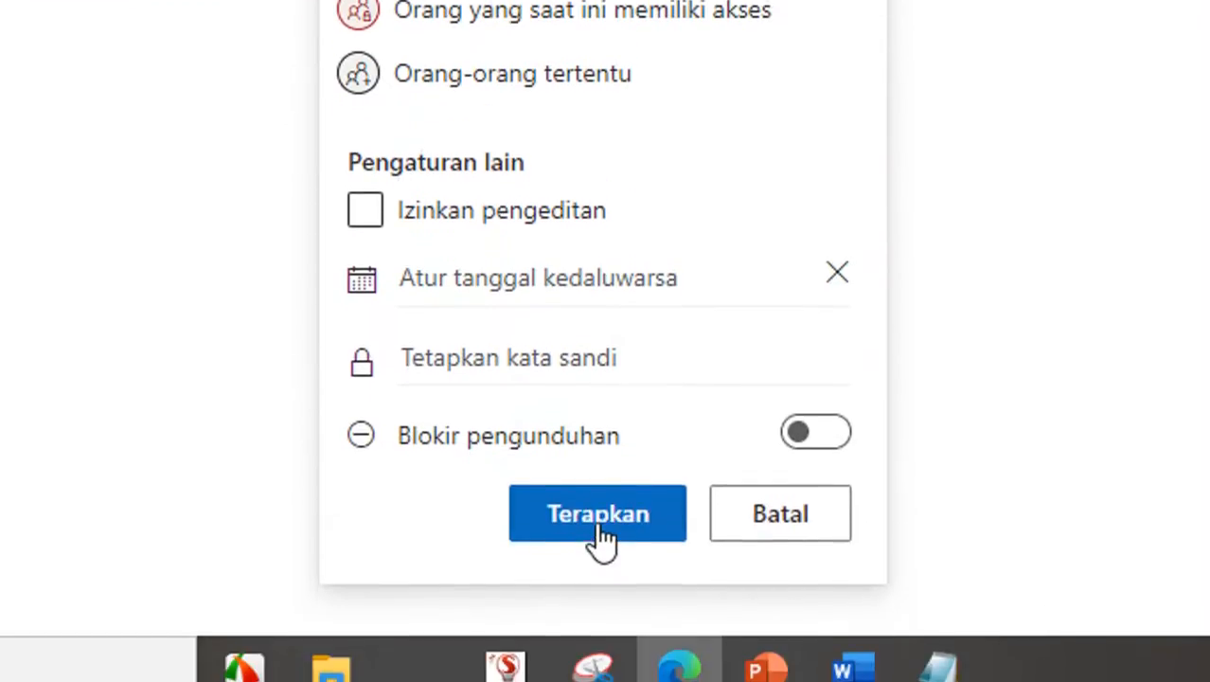
left_click(599, 523)
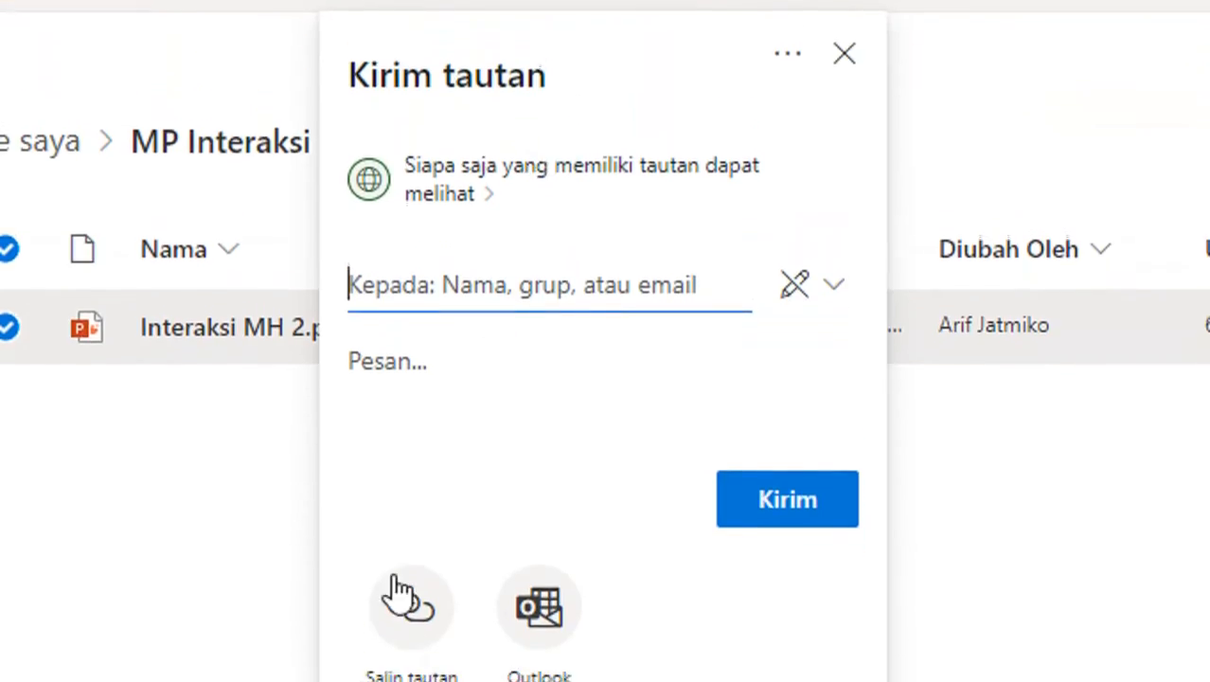
left_click(409, 526)
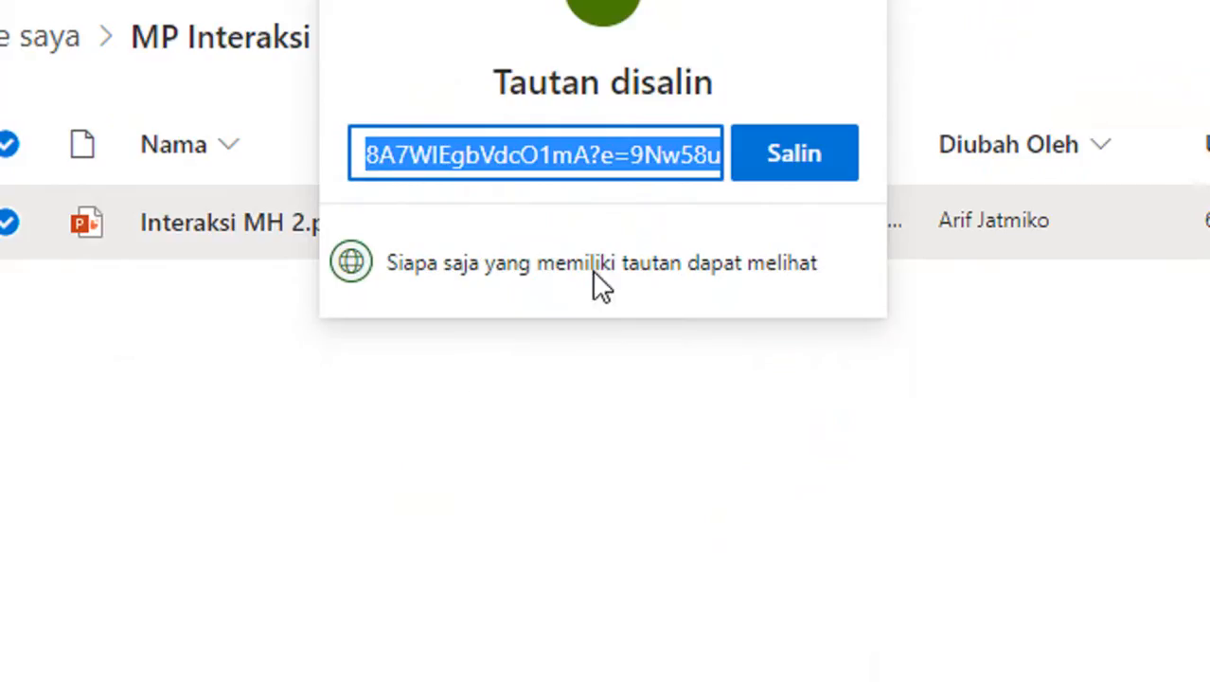
left_click(775, 171)
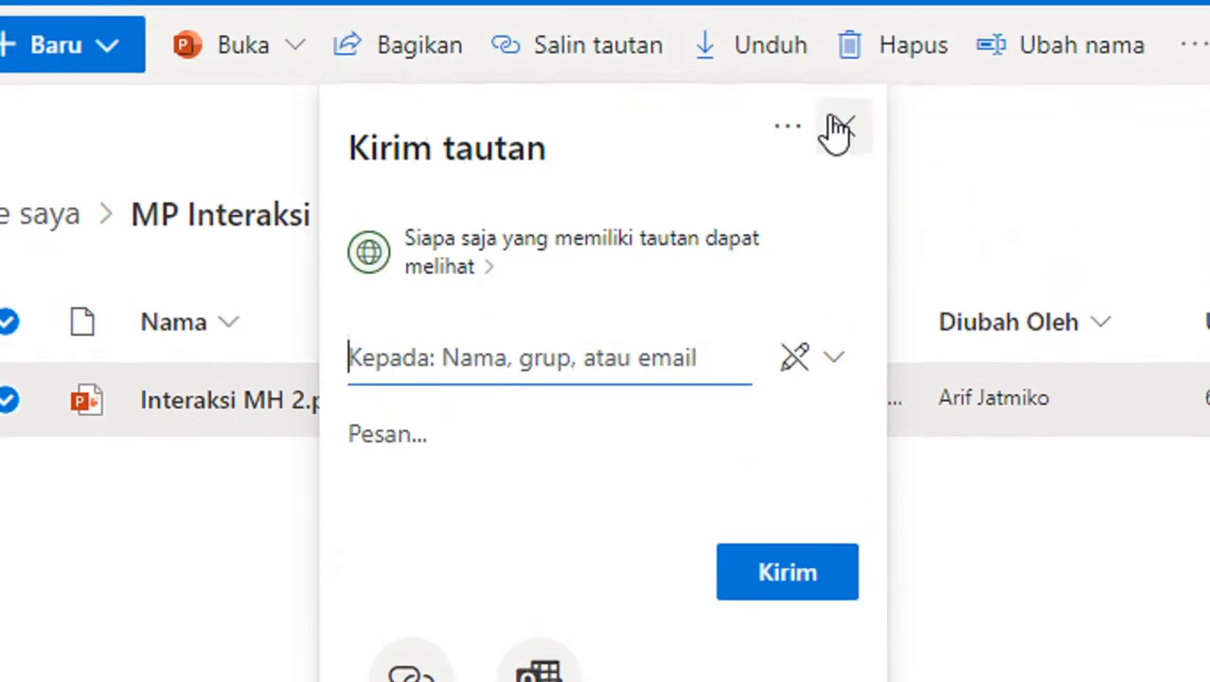
left_click(839, 130)
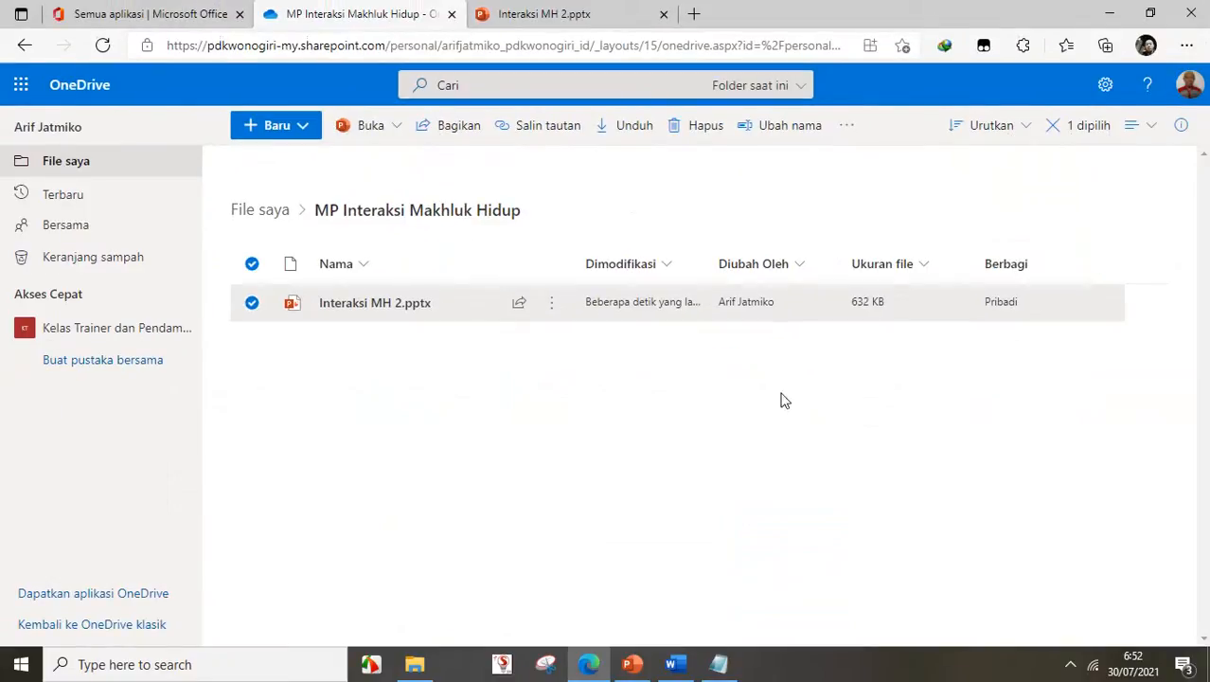
- Paste the copied share link into the blank Notepad note, then minimise it
left_click(718, 664)
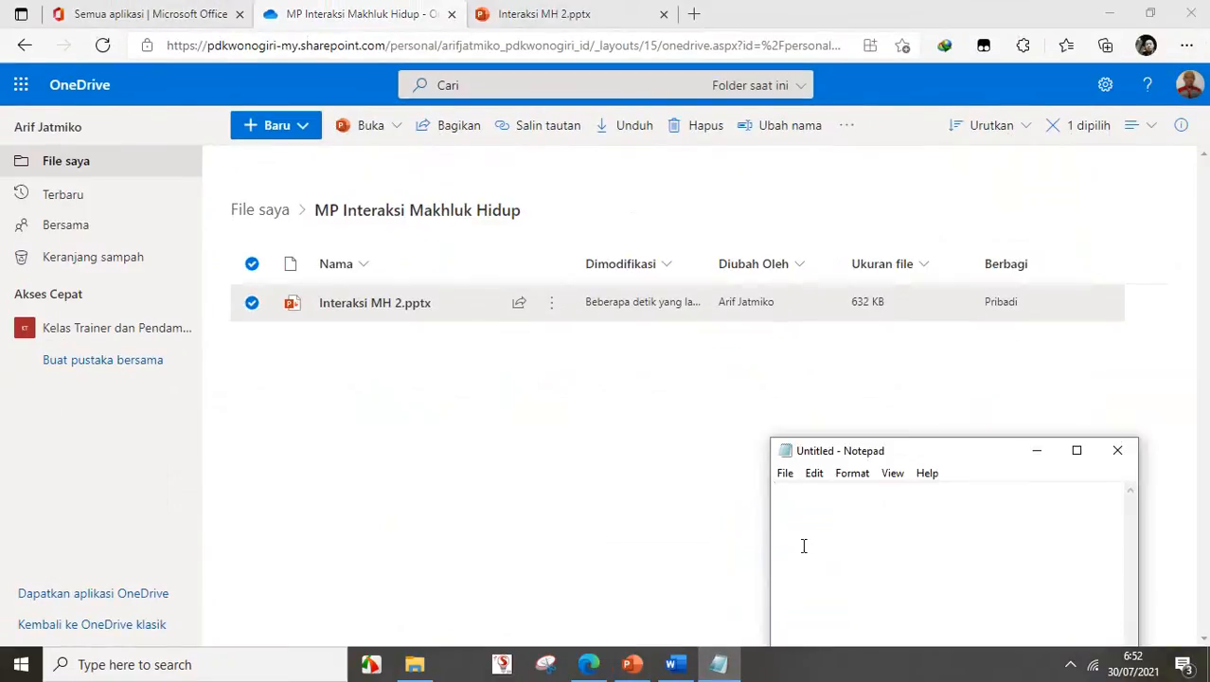
left_click_drag(895, 456, 748, 214)
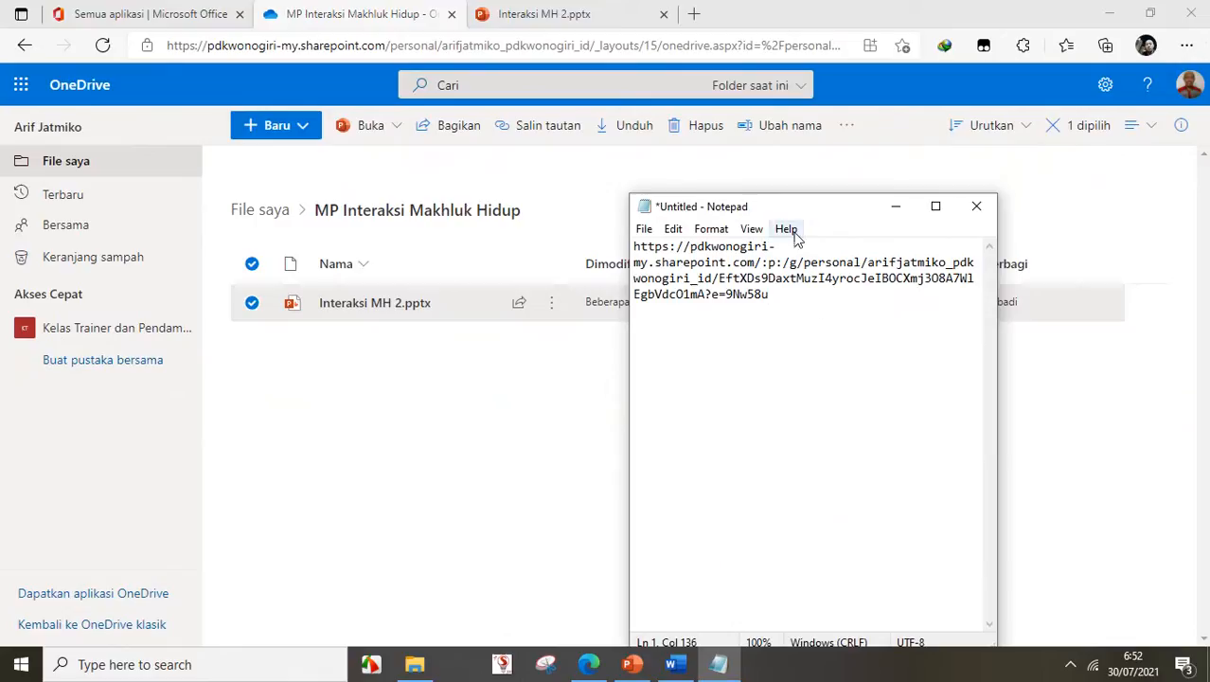
left_click_drag(818, 211, 942, 253)
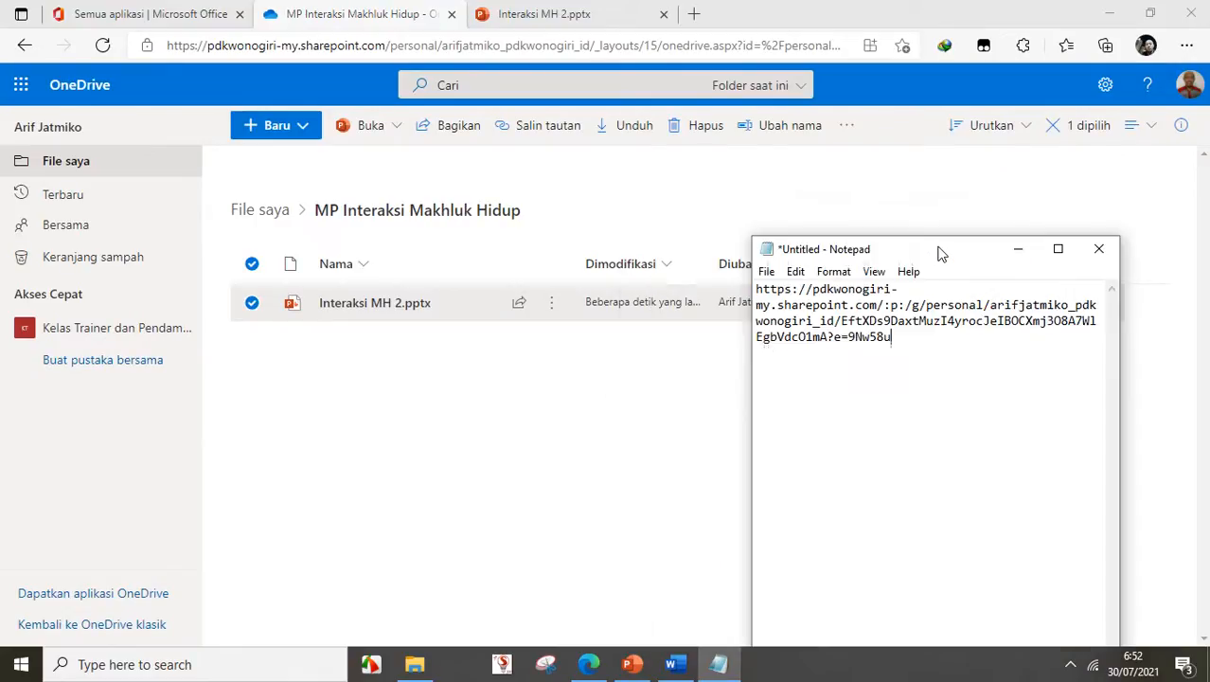
left_click(1016, 251)
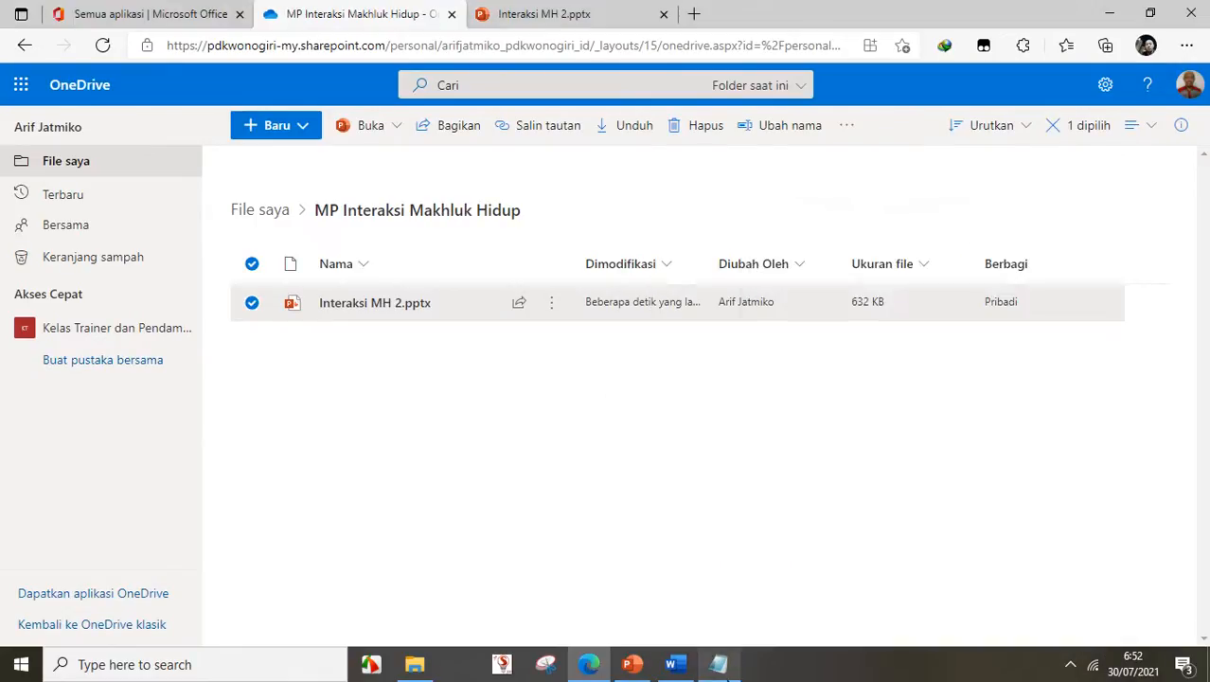
- Check the pasted link in Notepad, minimise it, and return to the Interaksi MH 2.pptx presentation
left_click(719, 664)
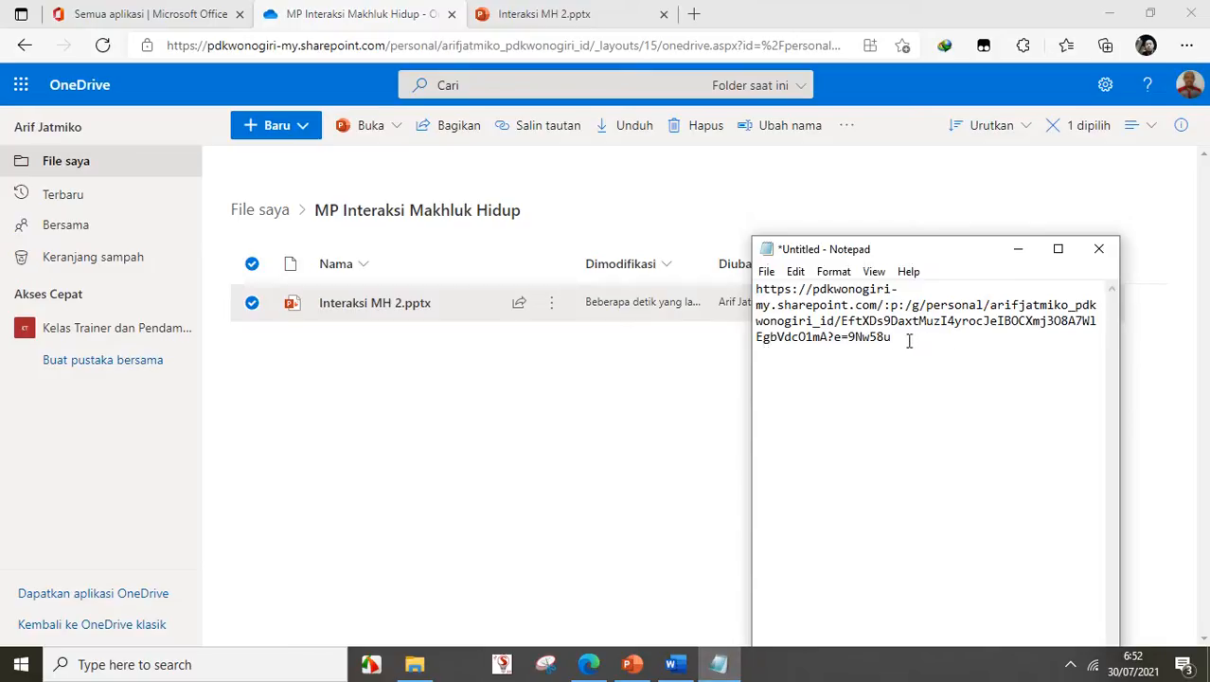
left_click_drag(907, 338, 755, 287)
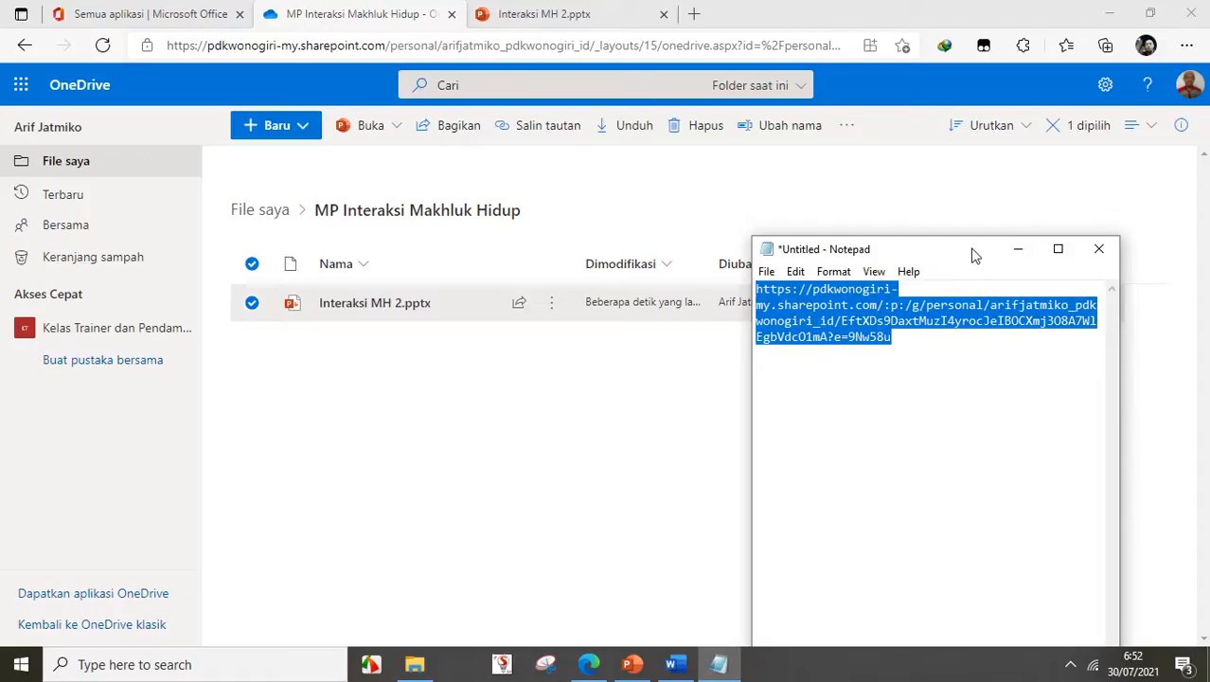
left_click_drag(972, 252, 942, 171)
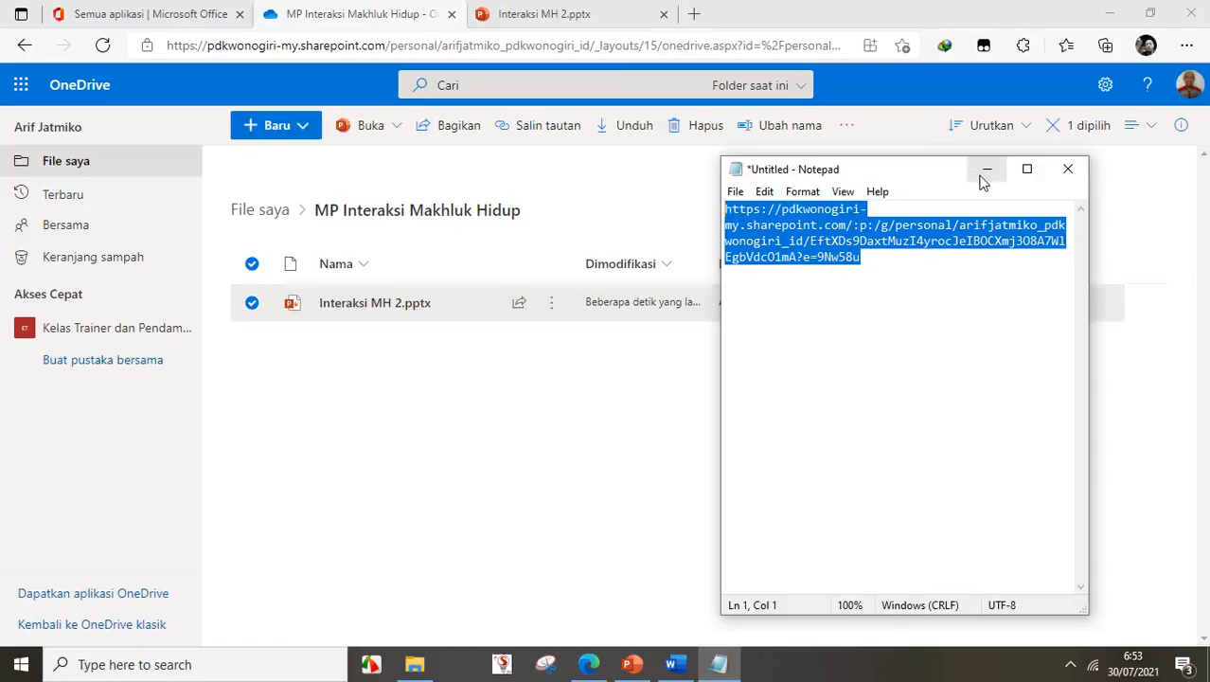
left_click_drag(911, 180, 791, 188)
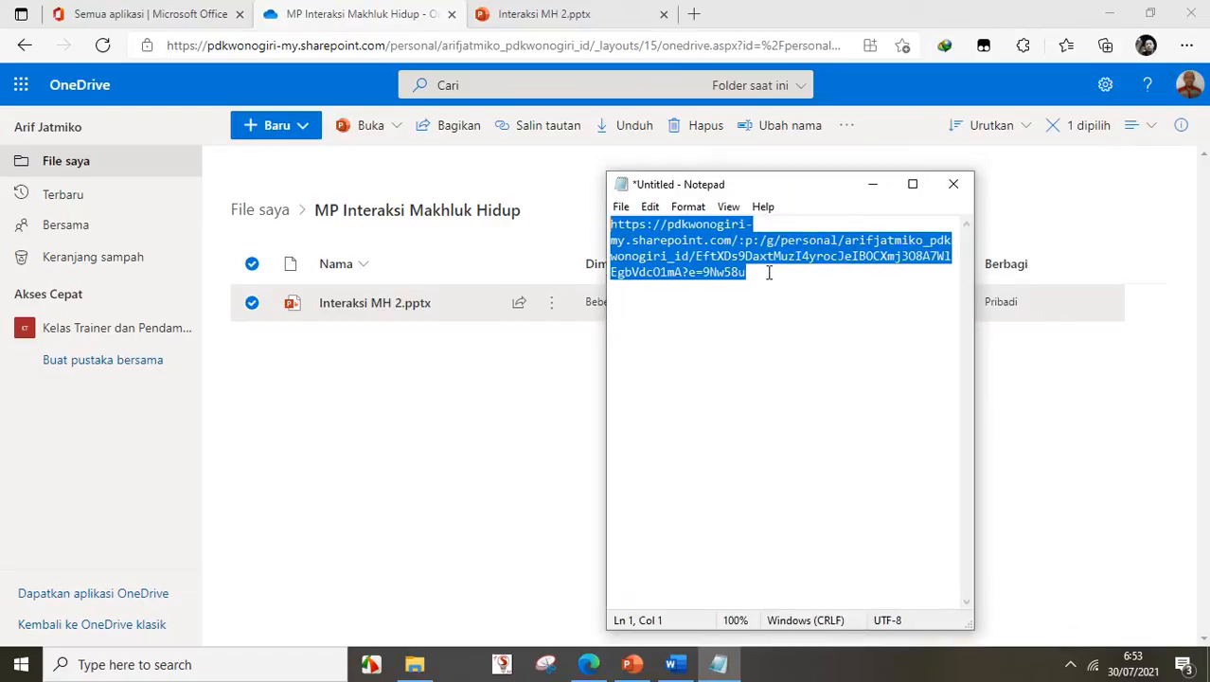
left_click(873, 189)
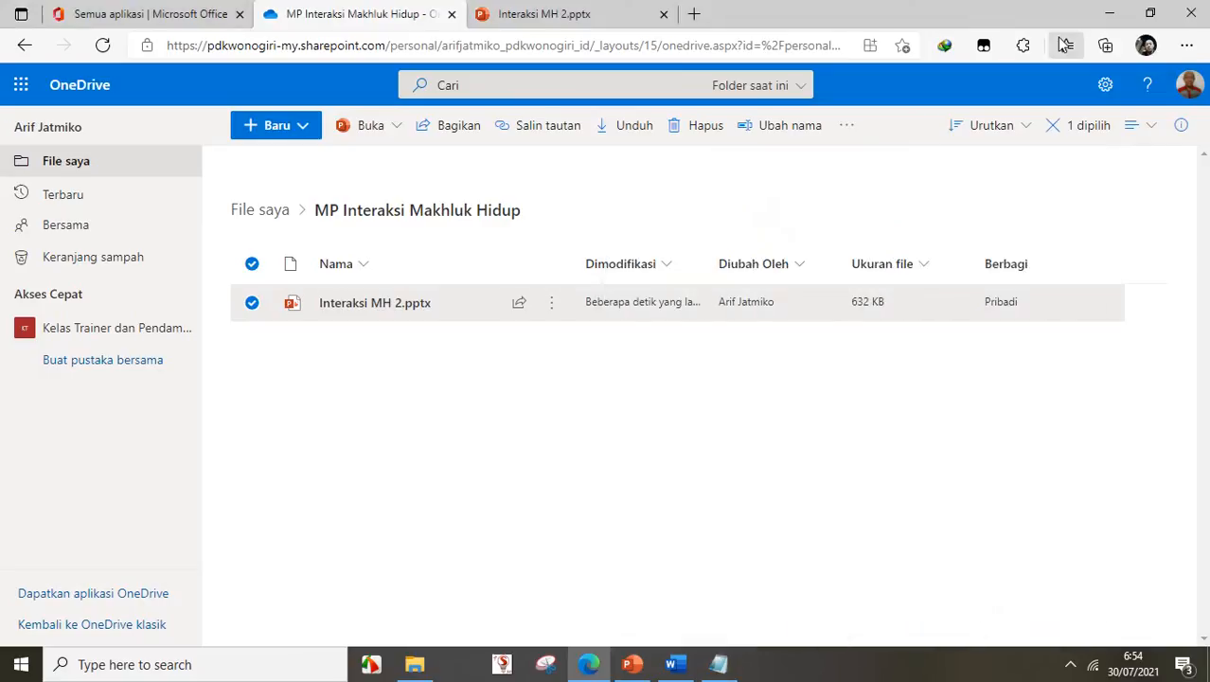
left_click(516, 12)
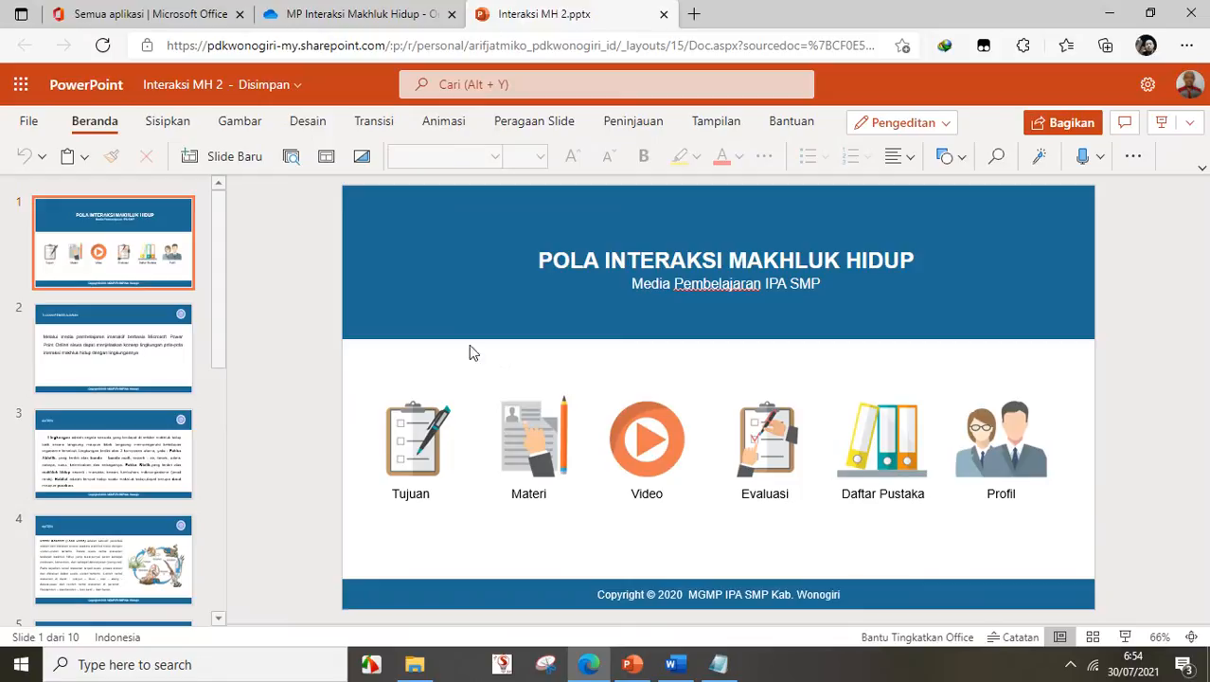